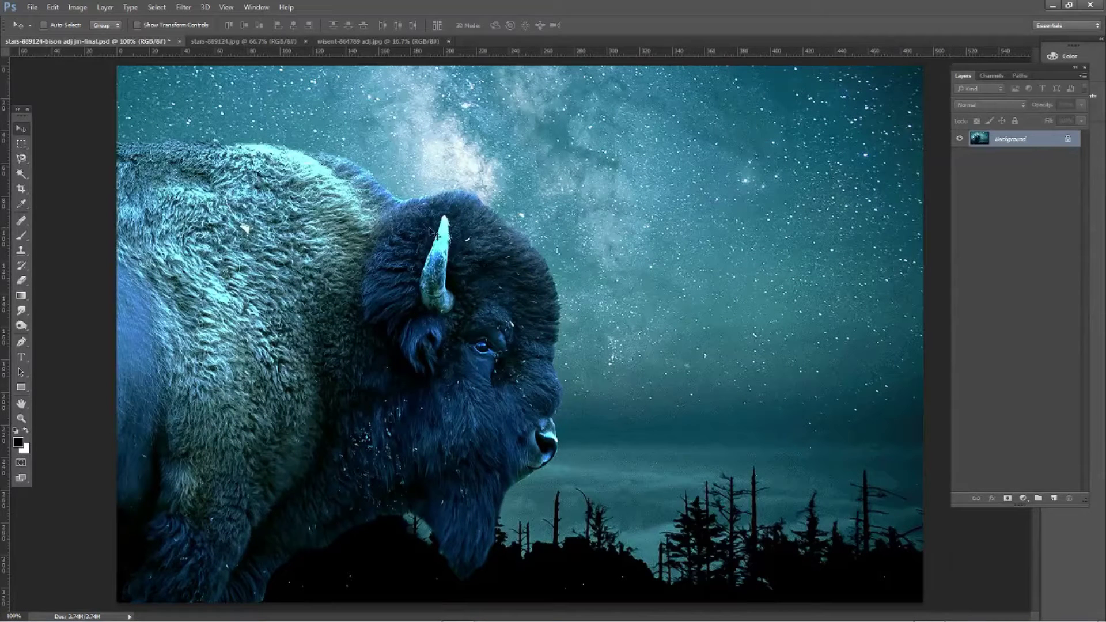
Step: Resize the wisent-864789 adj.jpg bison photo to 1400 pixels wide and display it at 100%
click(250, 42)
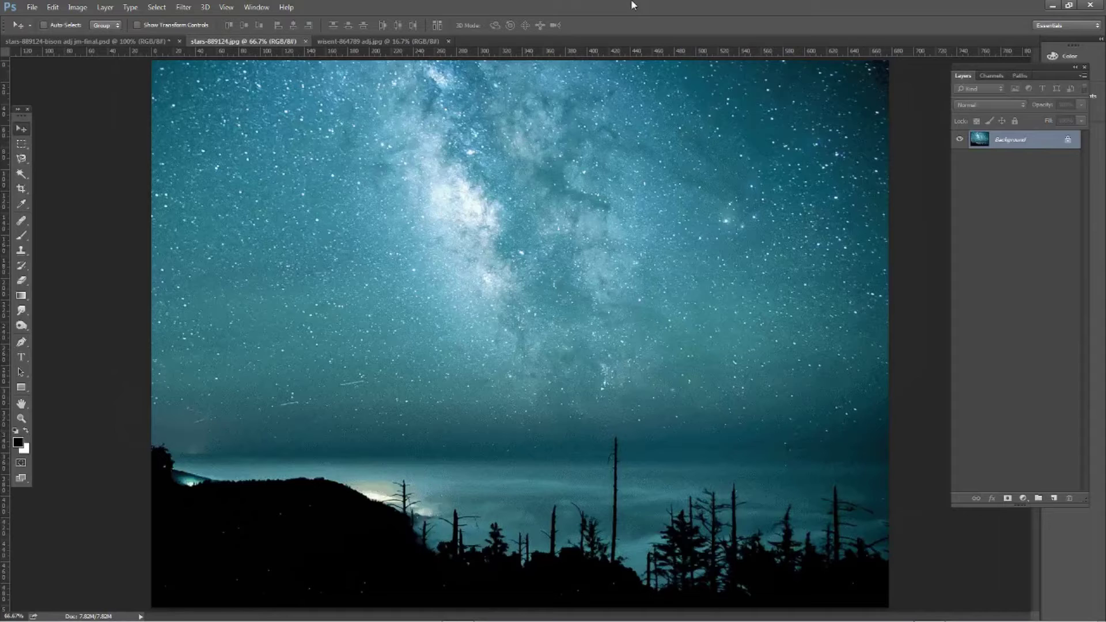
click(381, 42)
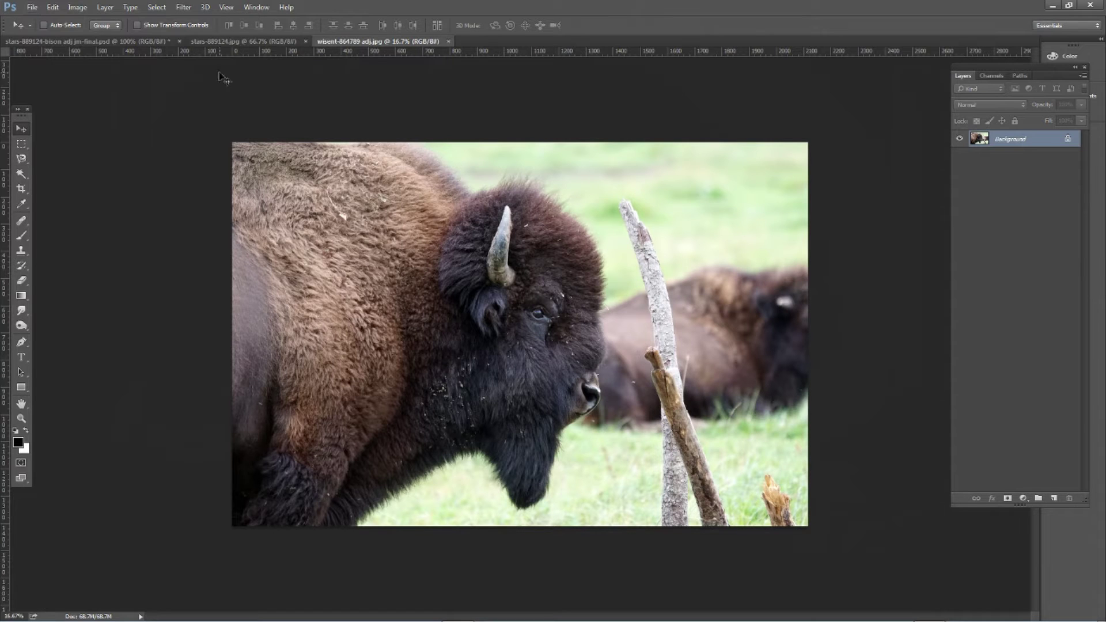
click(81, 11)
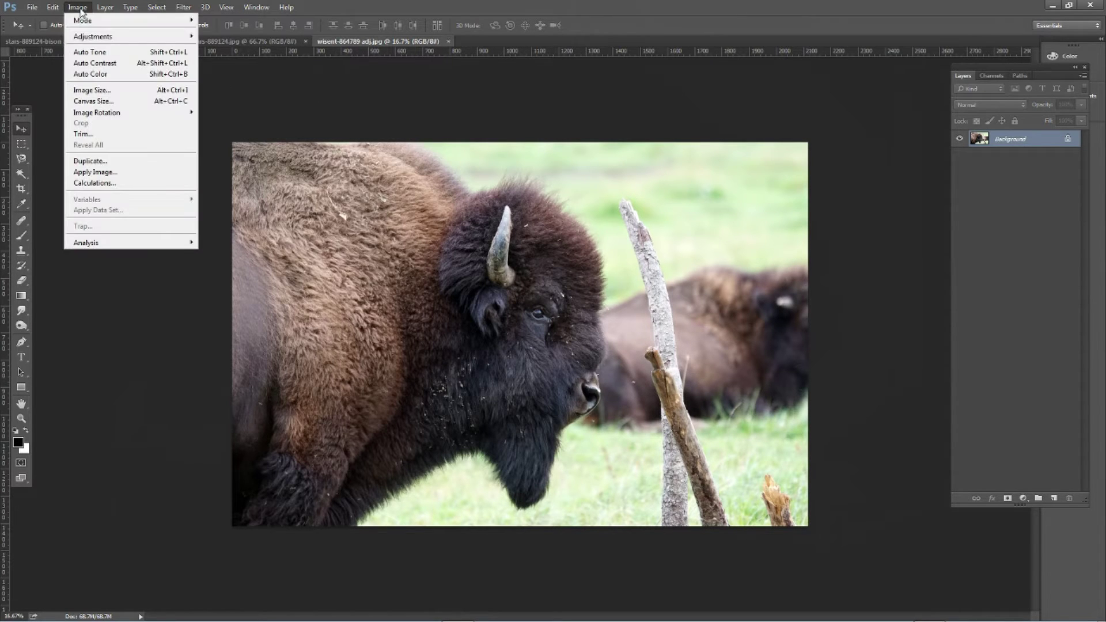
click(92, 90)
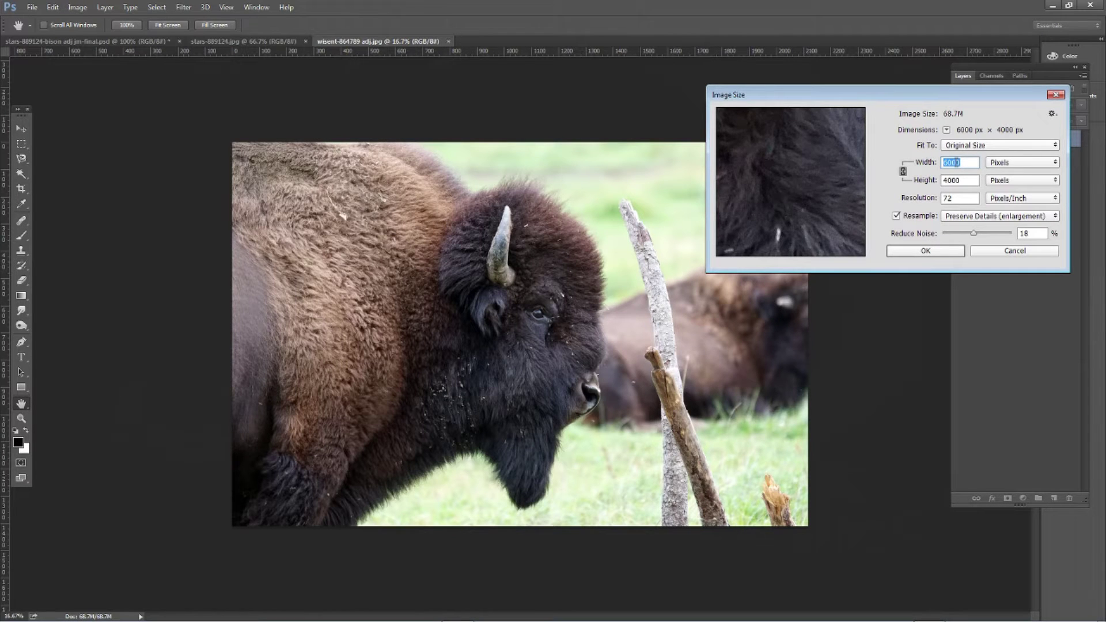
text(1400)
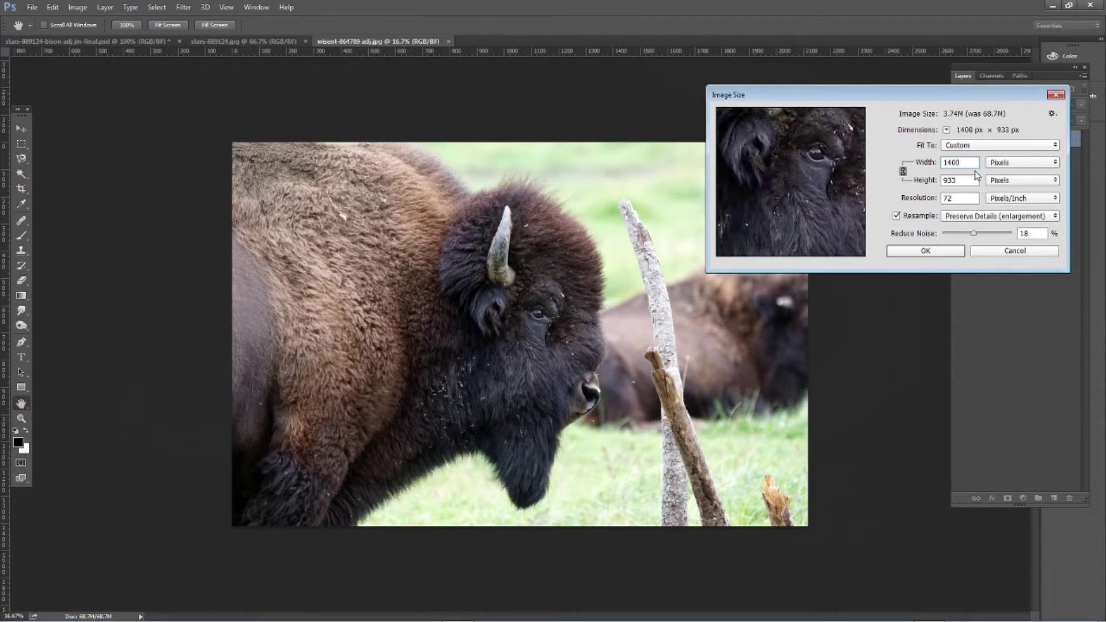
click(928, 252)
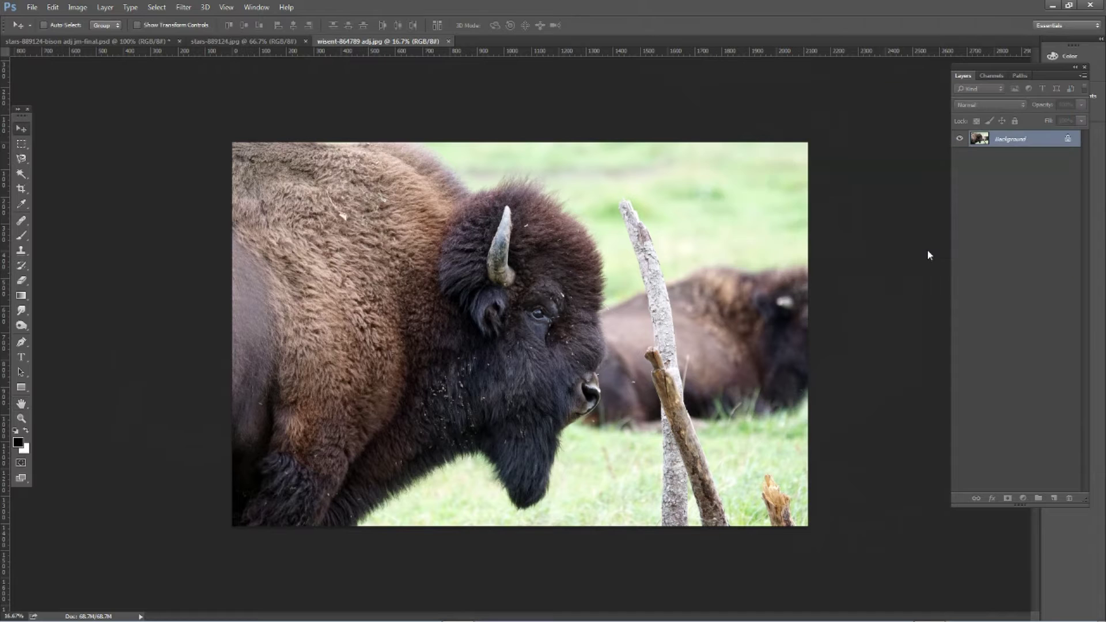
click(226, 7)
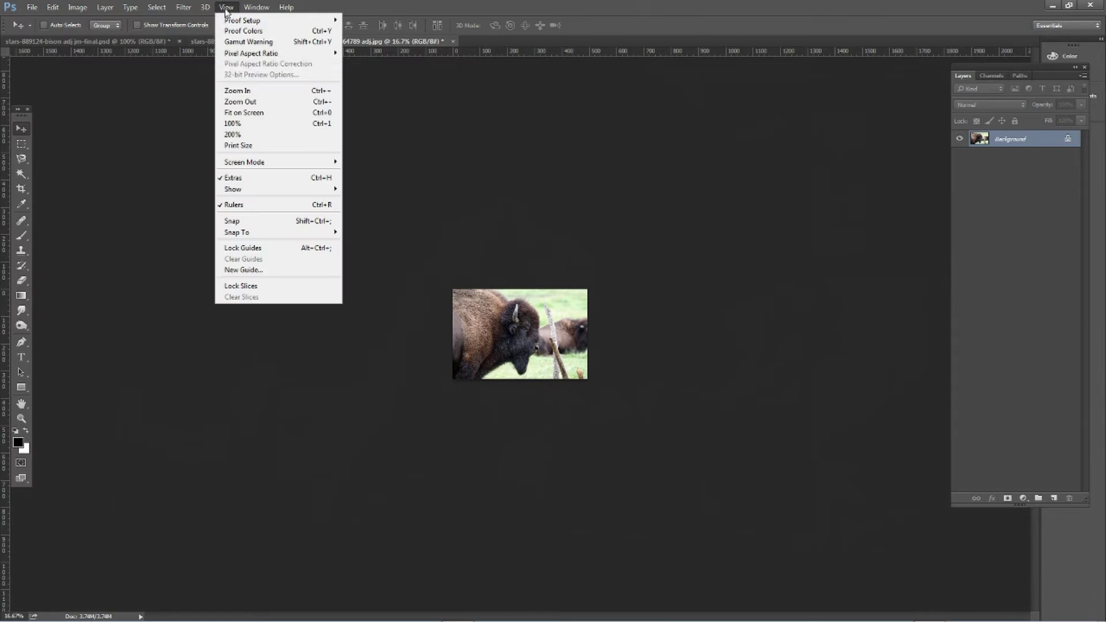
click(233, 123)
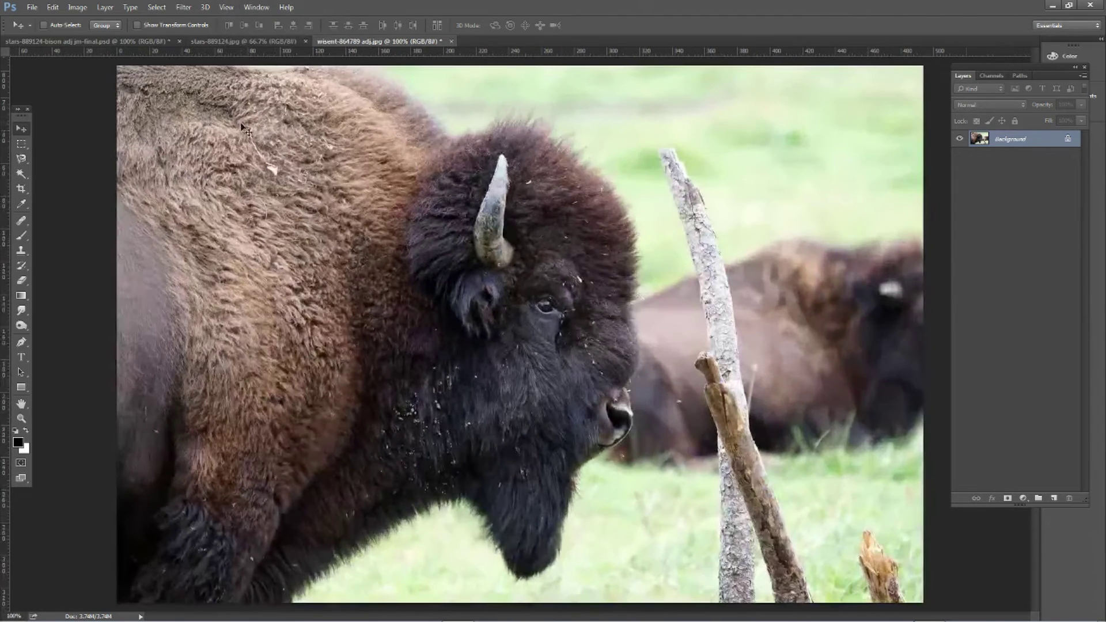
Step: Resize the stars-889124.jpg night sky image to 1400 pixels wide and fit it on screen
click(247, 40)
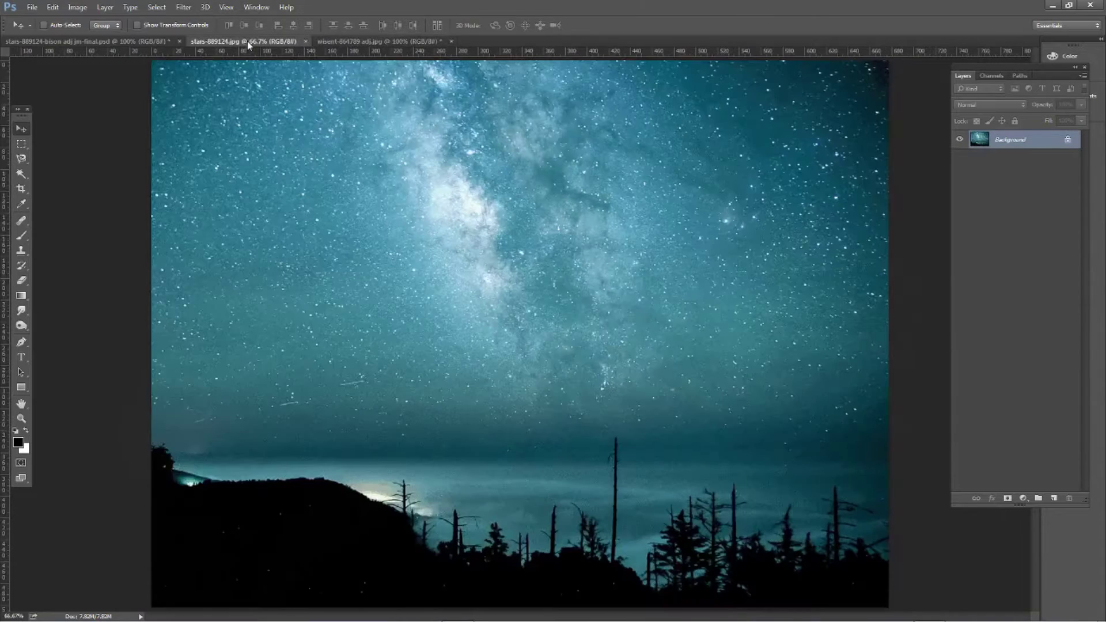
click(74, 7)
click(95, 87)
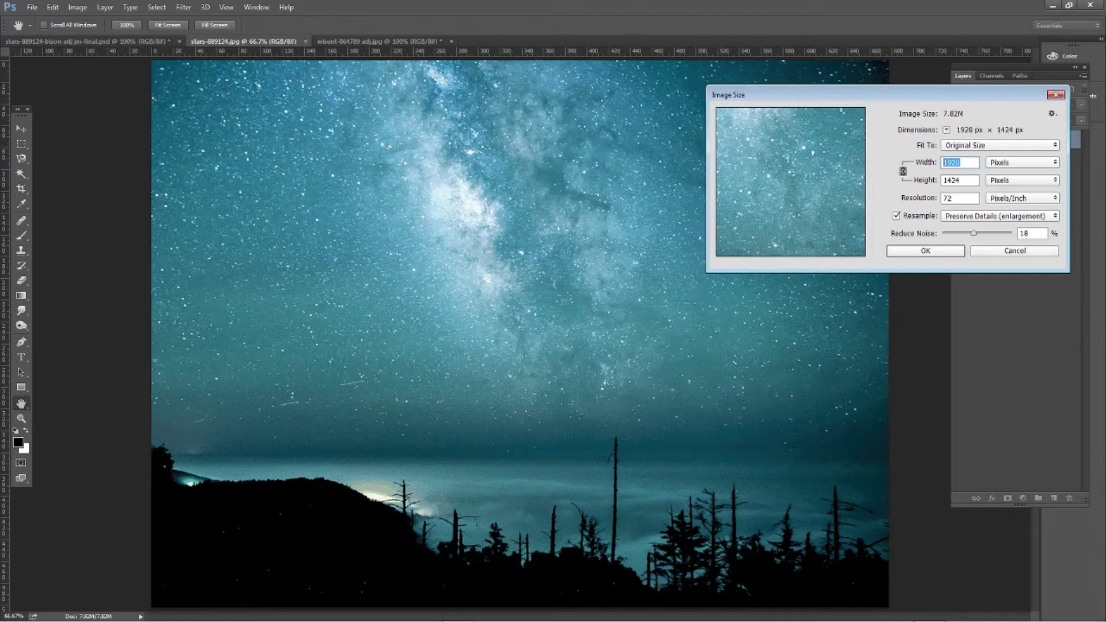
text(1200)
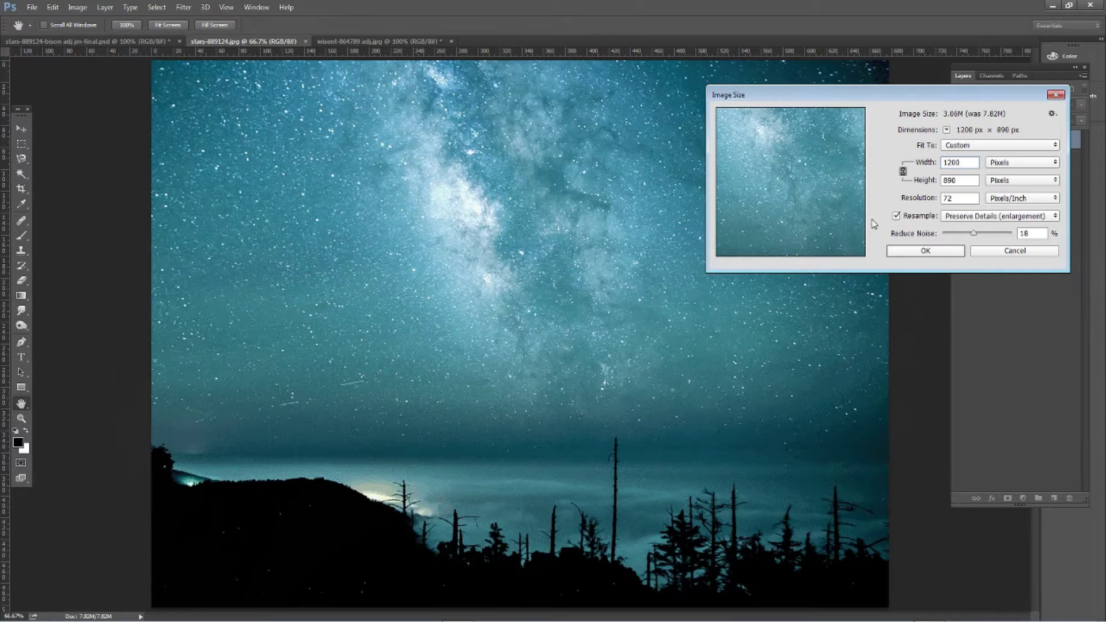
key(BackSpace)
key(BackSpace)
key(BackSpace)
text(400)
key(Return)
key(v)
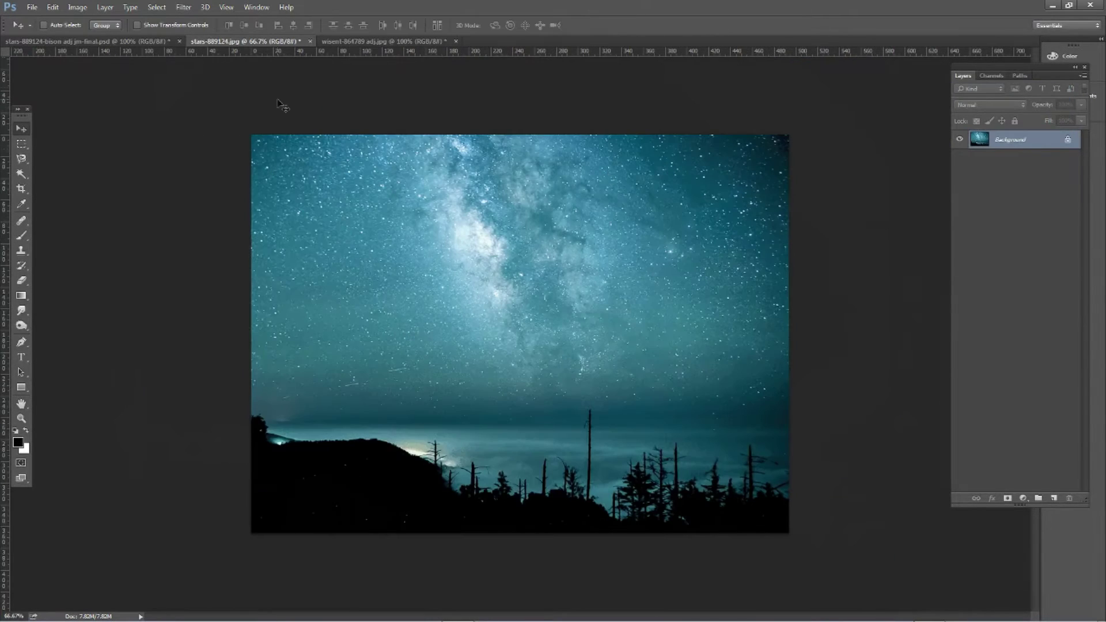
click(226, 7)
click(243, 116)
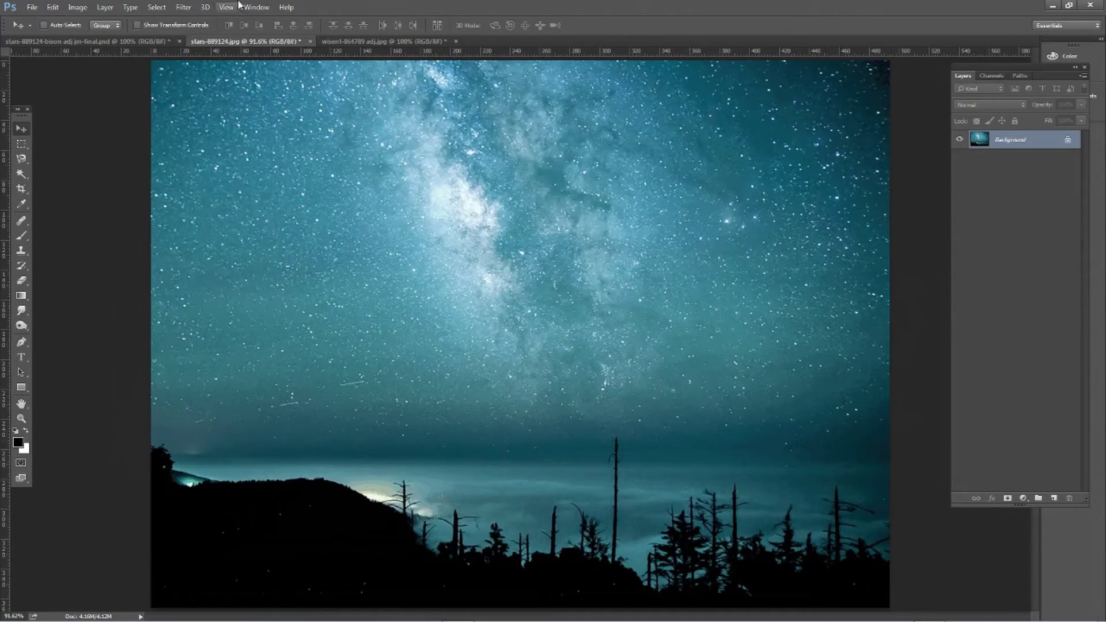
Step: Convert the bison photo's locked background into Layer 0 and duplicate that layer
click(354, 41)
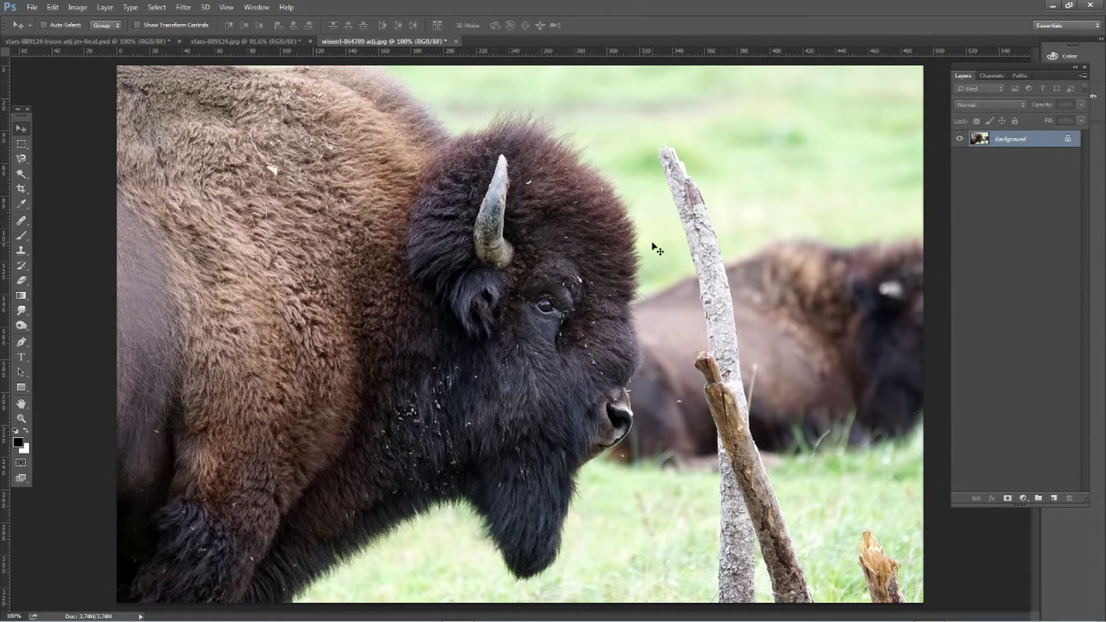
double_click(1013, 140)
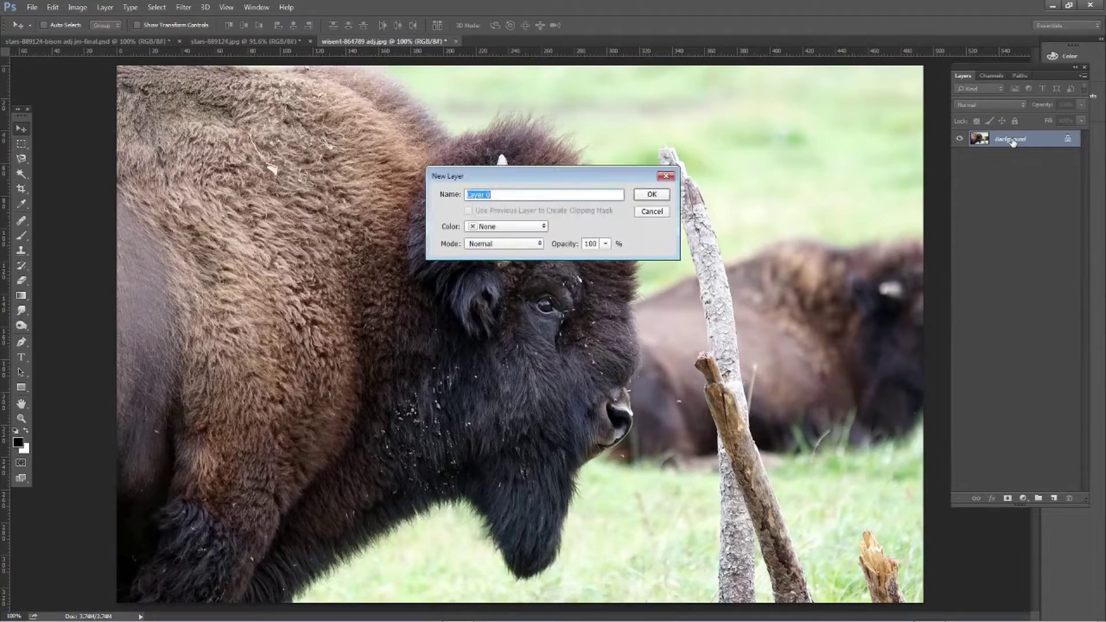
click(652, 195)
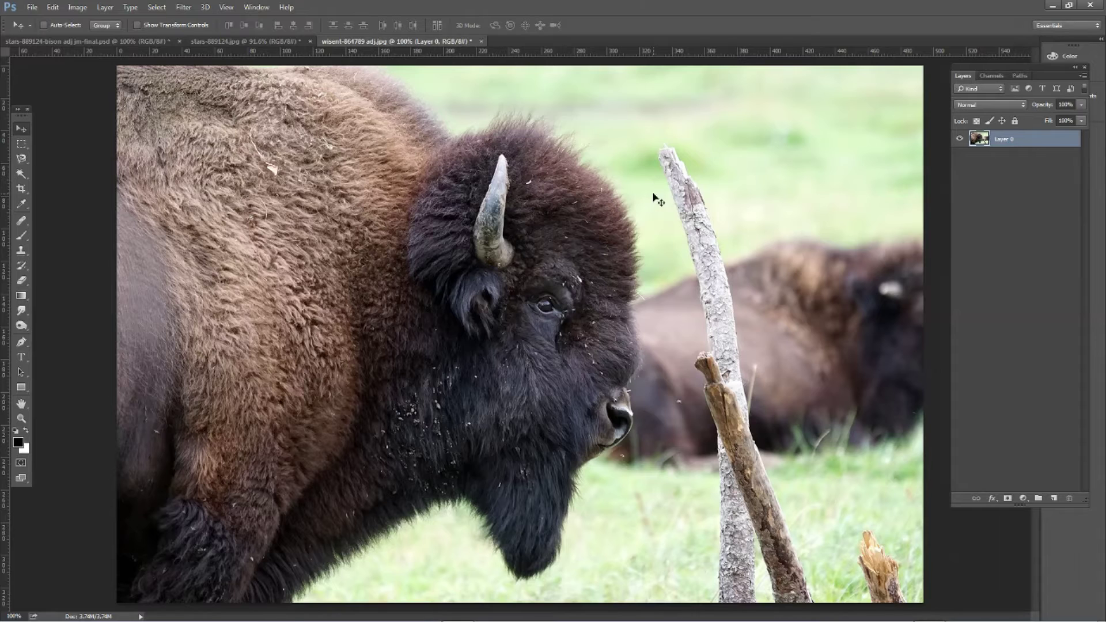
right_click(1023, 146)
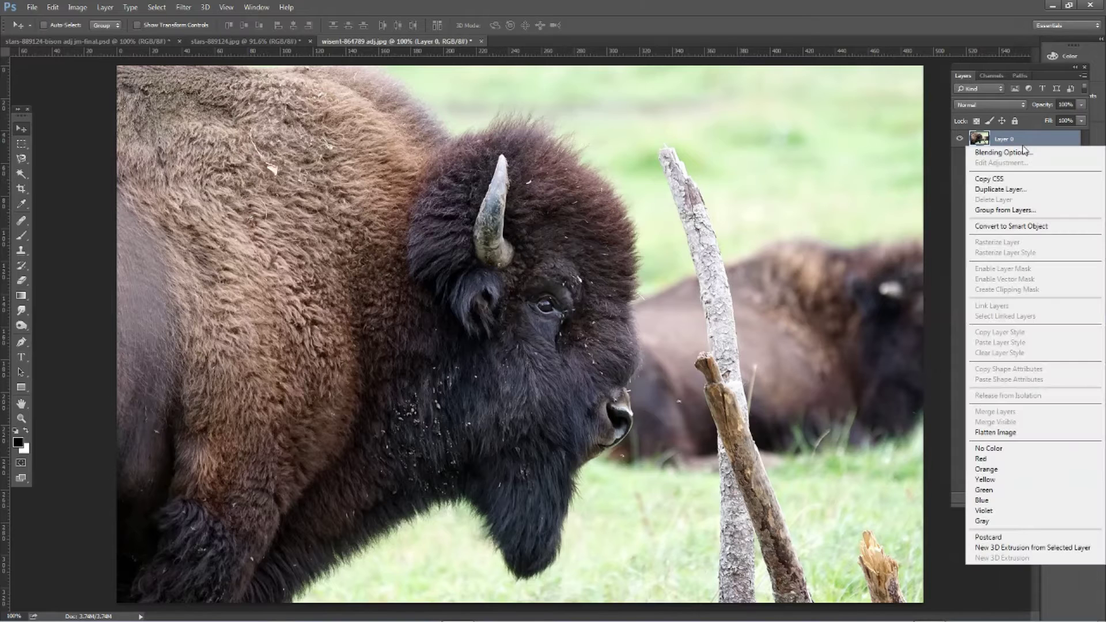
click(992, 190)
click(653, 185)
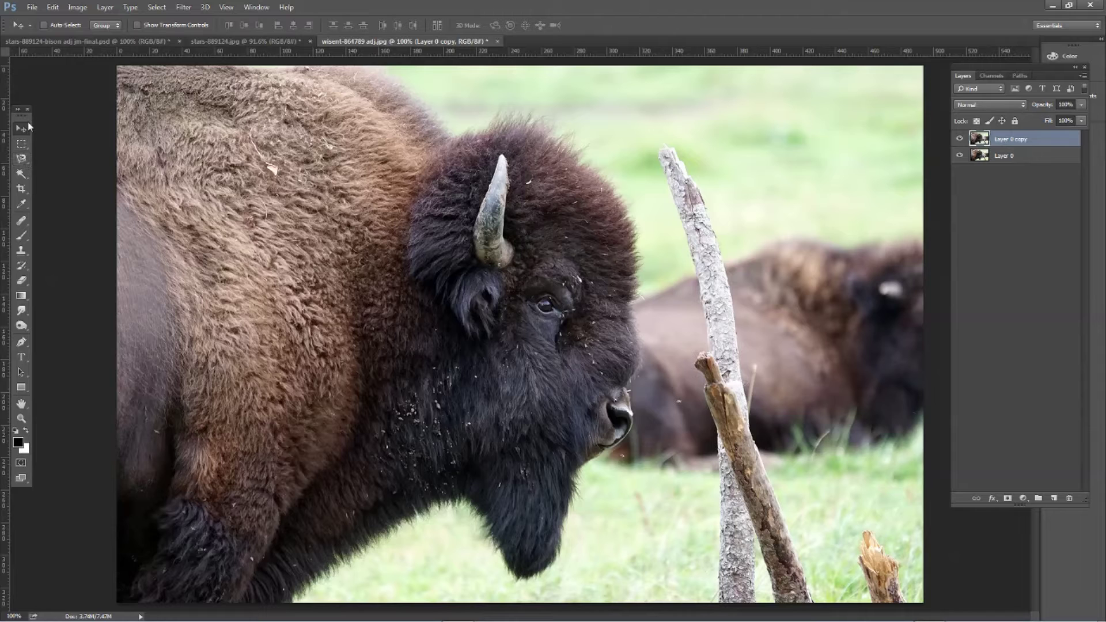
Step: Trace the outline of the foreground bison with the Magnetic Lasso tool and close the selection
drag(27, 118, 66, 120)
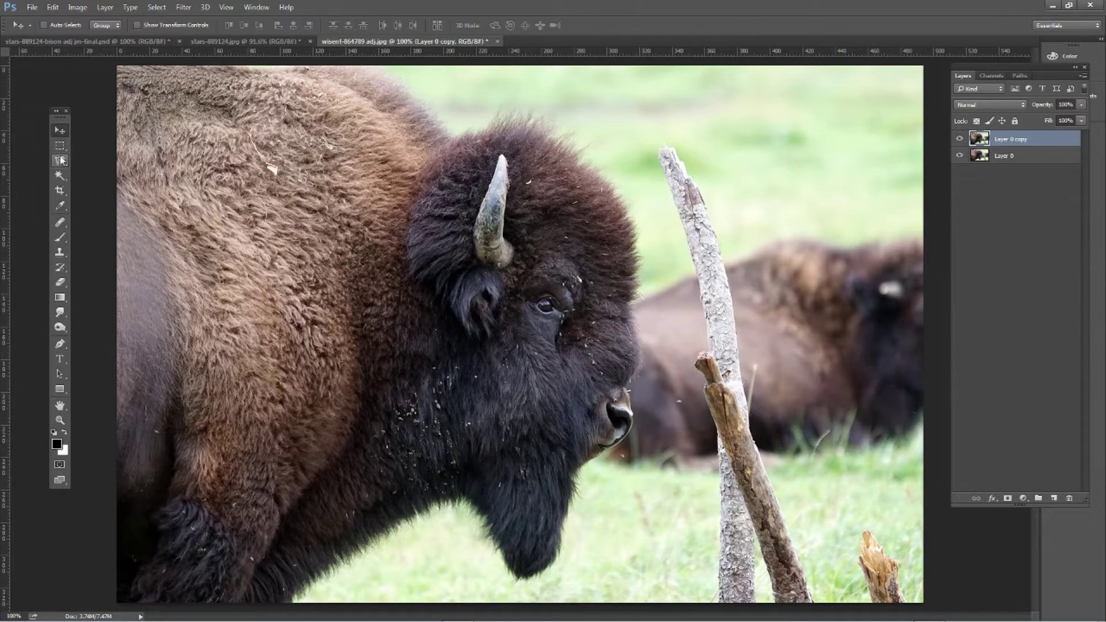
click(67, 163)
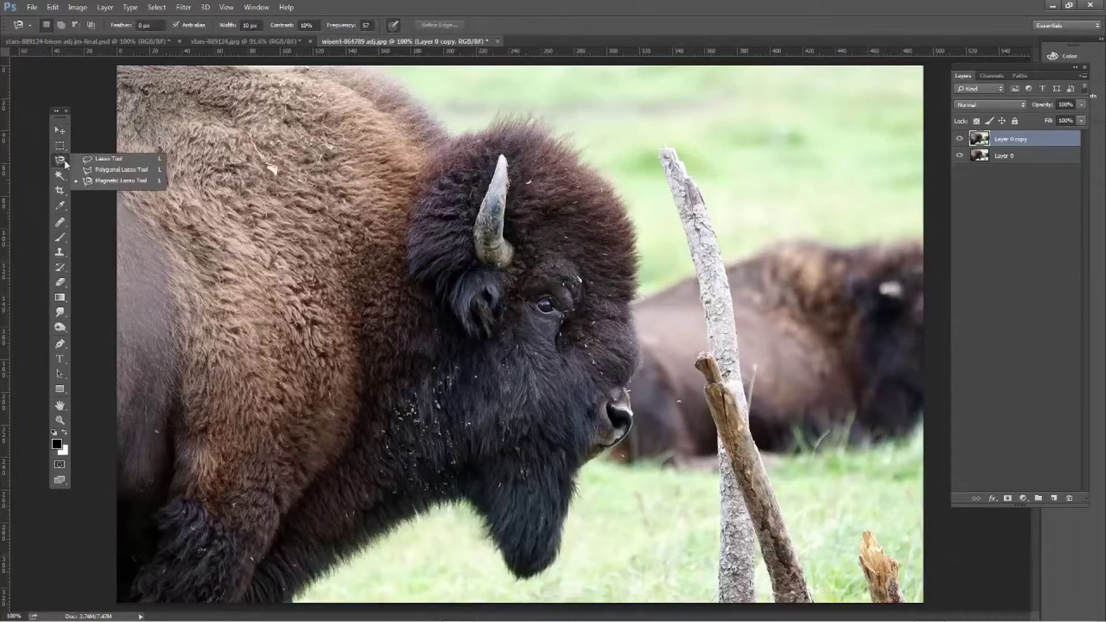
click(105, 182)
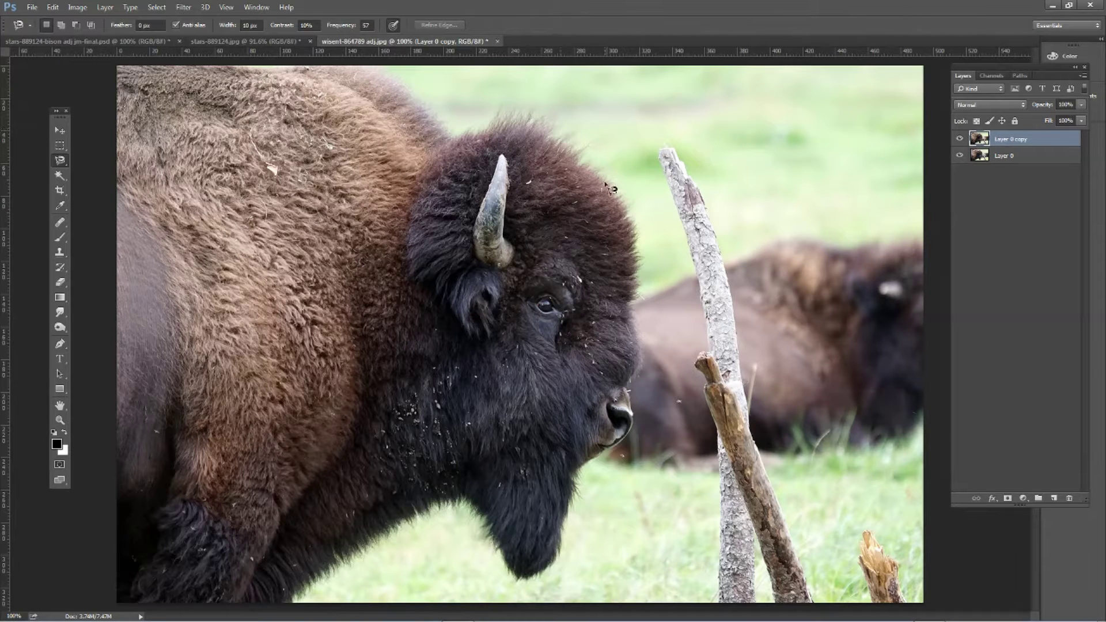
click(379, 68)
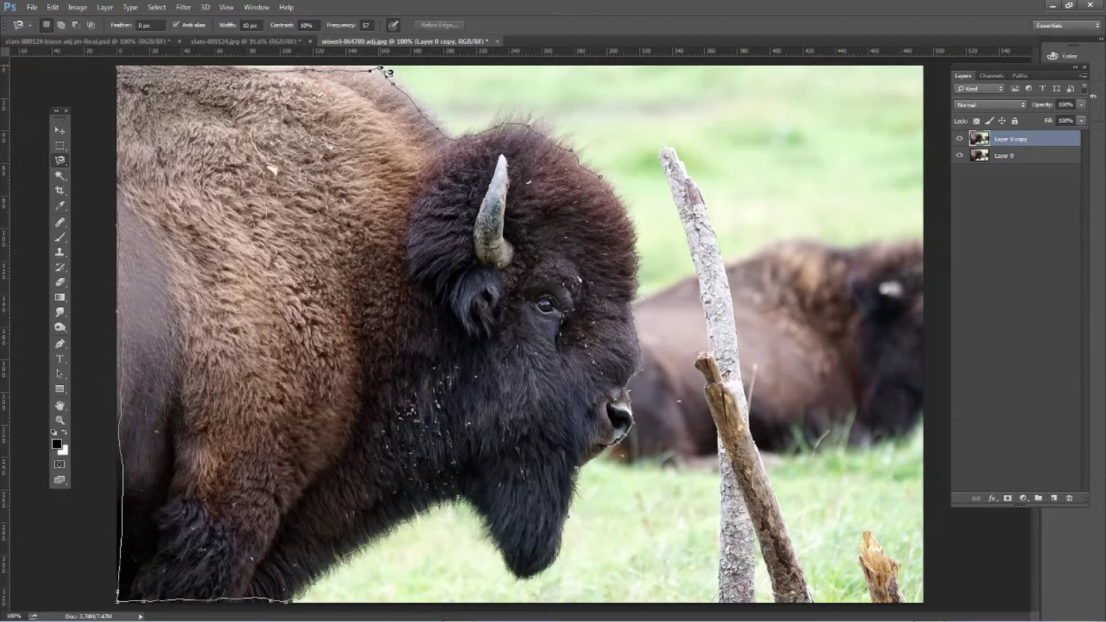
click(379, 68)
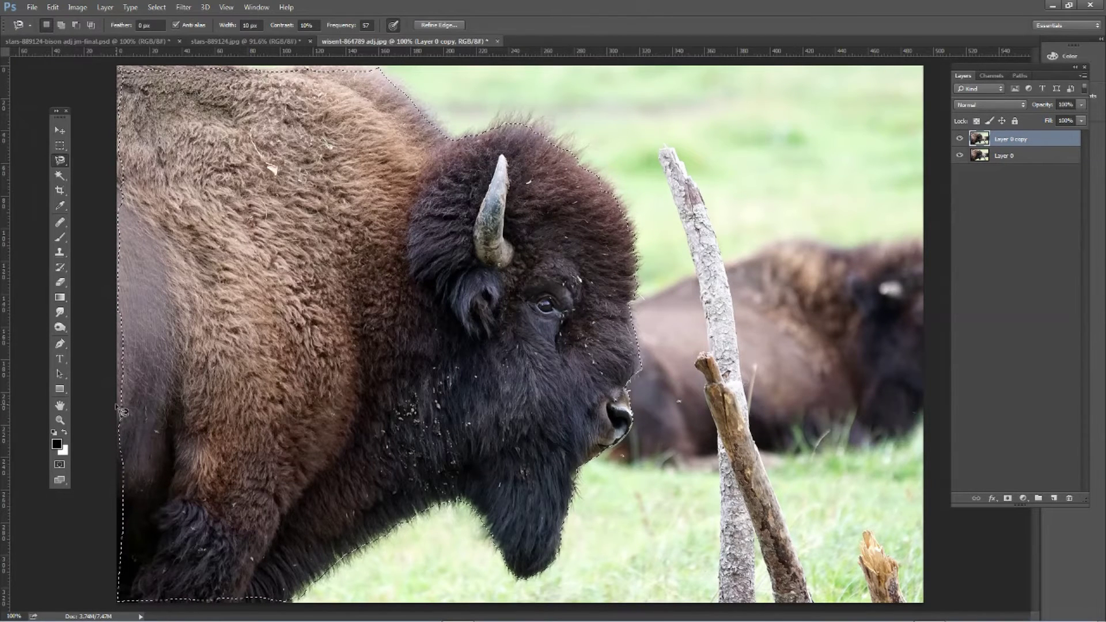
Step: Show the selection as a Quick Mask and brush the bison's missing areas along its back and the image borders into the selection
click(59, 464)
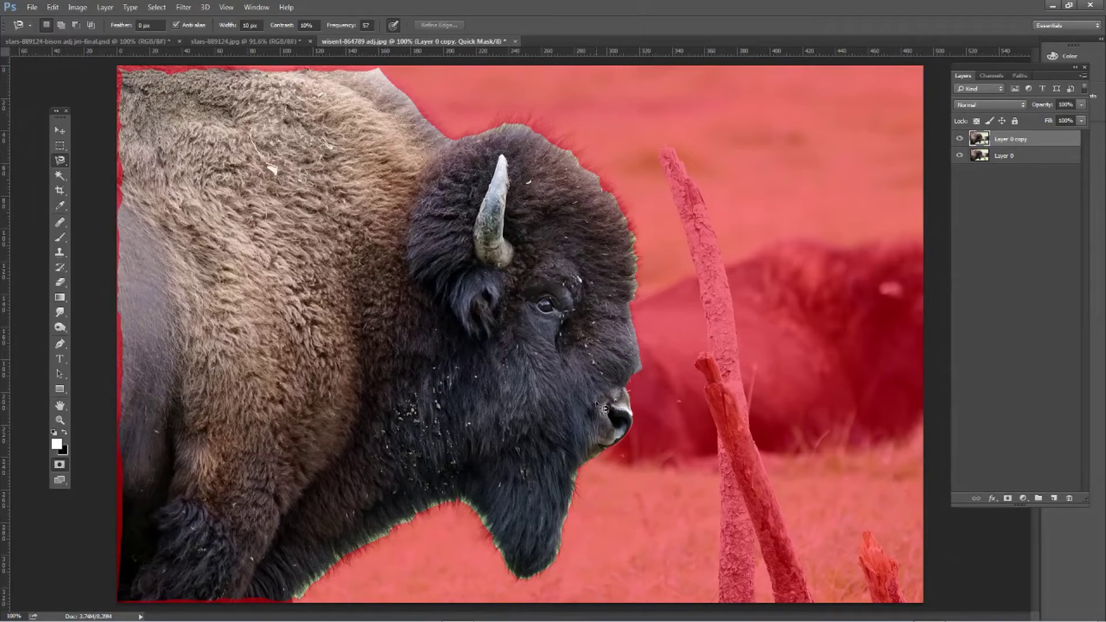
click(65, 433)
click(59, 238)
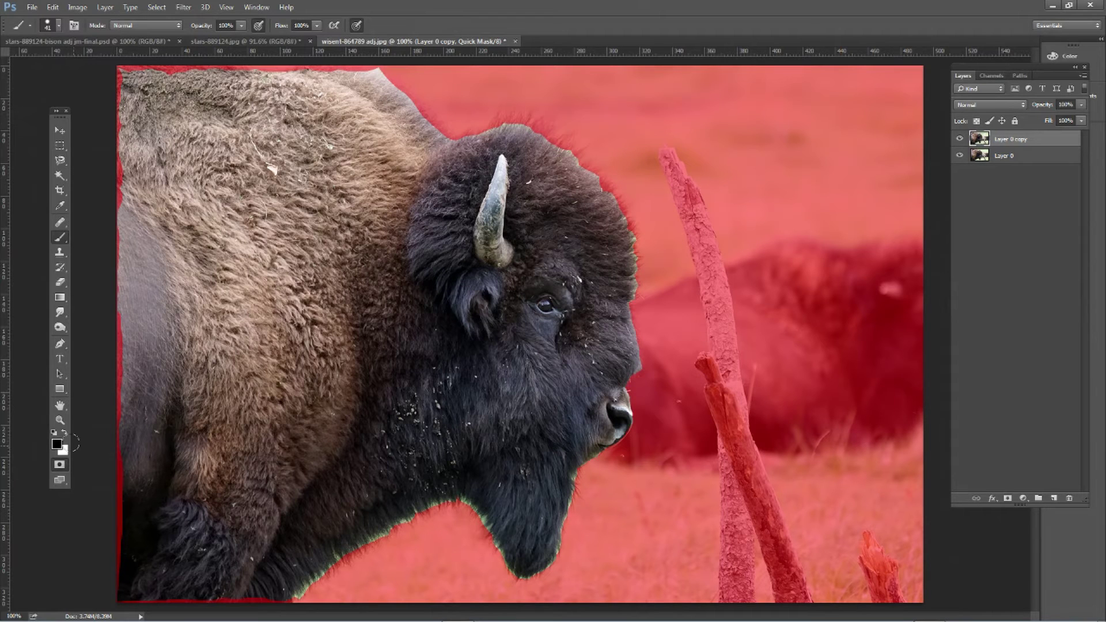
mouse_move(316, 77)
mouse_down()
mouse_move(326, 77)
mouse_move(237, 78)
mouse_move(287, 84)
mouse_move(310, 70)
mouse_up()
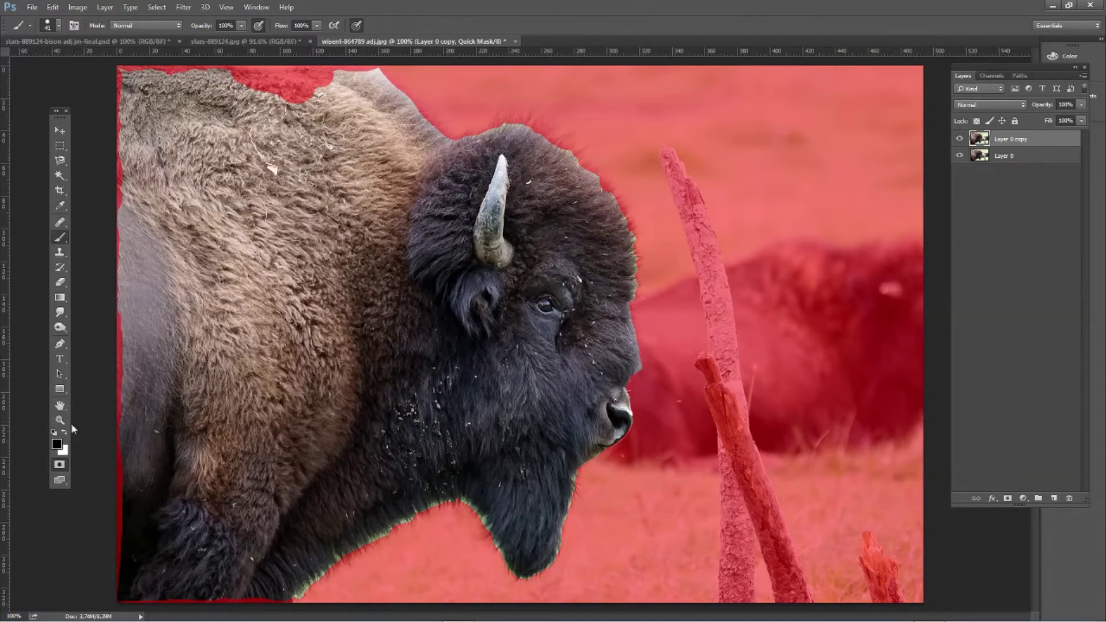
mouse_move(292, 94)
mouse_down()
mouse_move(230, 71)
mouse_move(285, 72)
mouse_move(118, 65)
mouse_move(118, 404)
mouse_up()
mouse_move(352, 77)
mouse_down()
mouse_move(293, 74)
mouse_move(304, 95)
mouse_up()
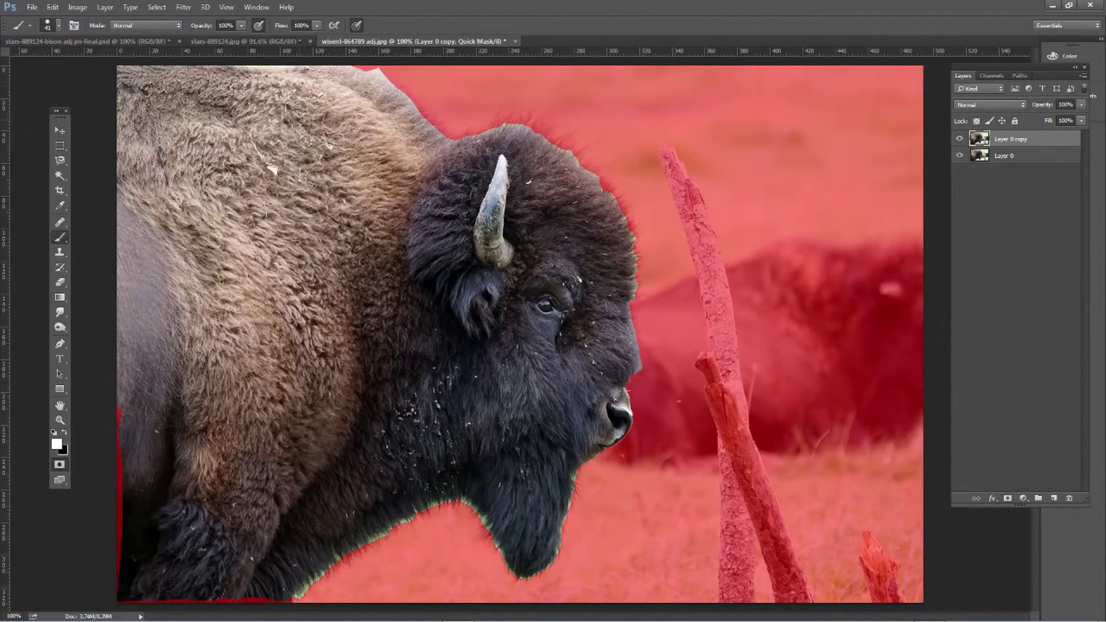
mouse_move(111, 403)
mouse_down()
mouse_move(121, 587)
mouse_move(131, 596)
mouse_up()
drag(282, 599, 116, 602)
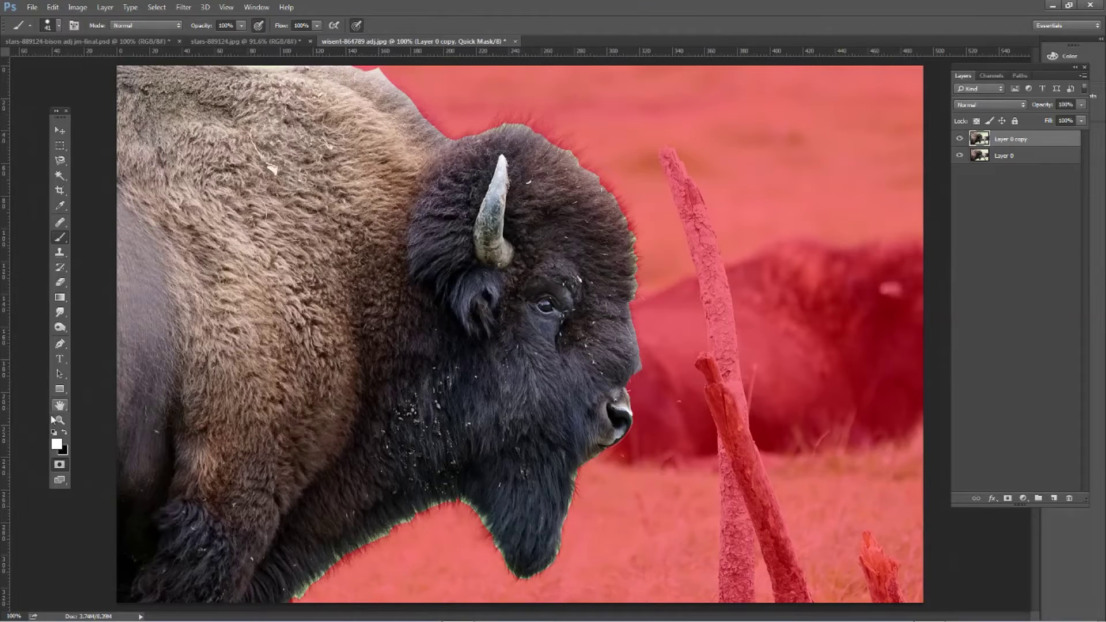
Step: Mask out the leftover background along the bison's hump, beard and underside with a black brush, restoring overpainted beard areas in white
click(64, 433)
mouse_move(423, 103)
mouse_down()
mouse_move(382, 76)
mouse_move(287, 61)
mouse_up()
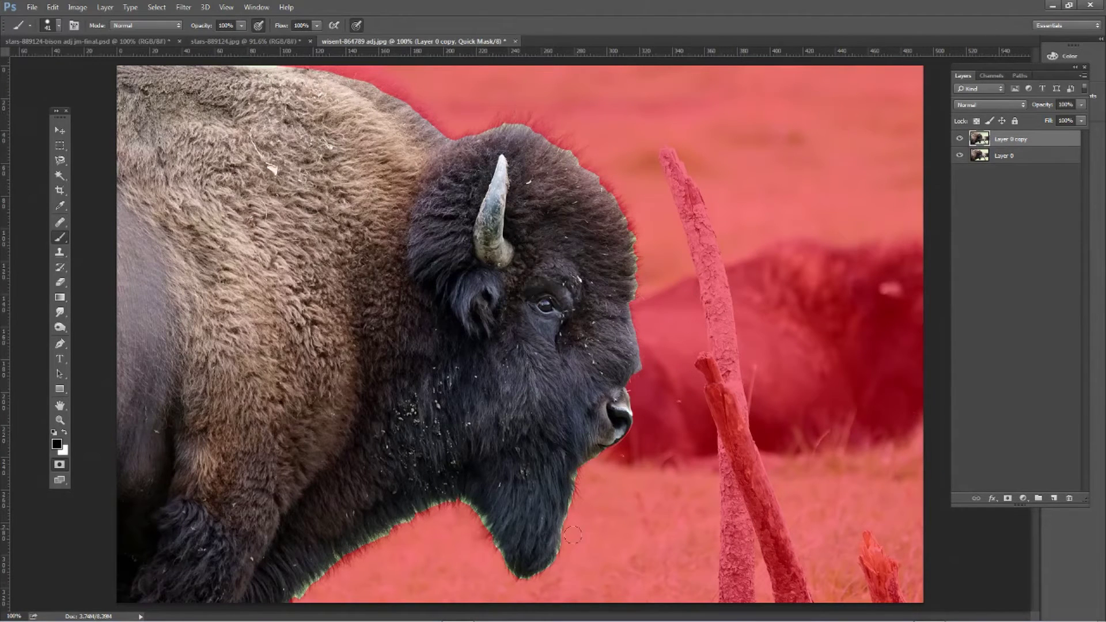
mouse_move(583, 487)
mouse_down()
mouse_move(585, 475)
mouse_move(570, 520)
mouse_move(539, 538)
mouse_up()
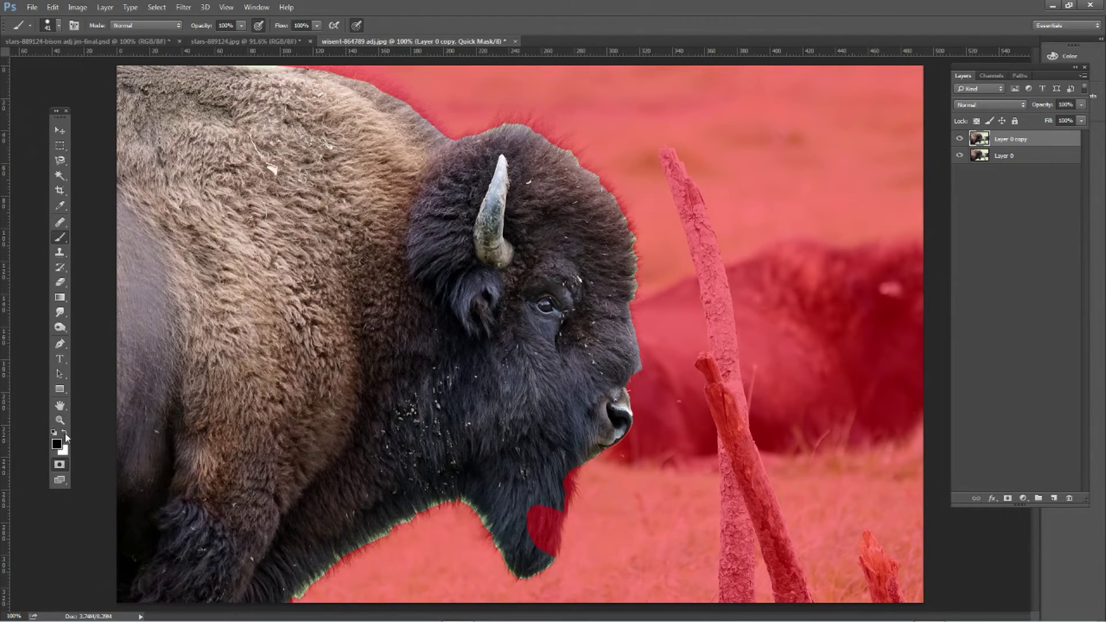
drag(543, 496, 537, 543)
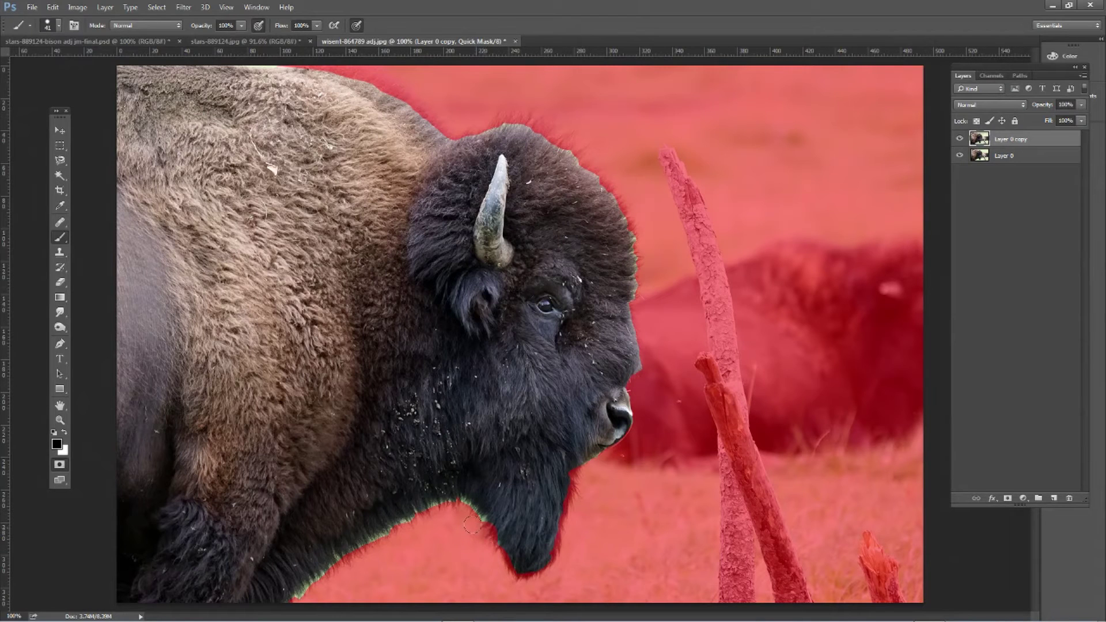
mouse_move(468, 512)
mouse_down()
mouse_move(461, 502)
mouse_move(373, 540)
mouse_move(289, 605)
mouse_up()
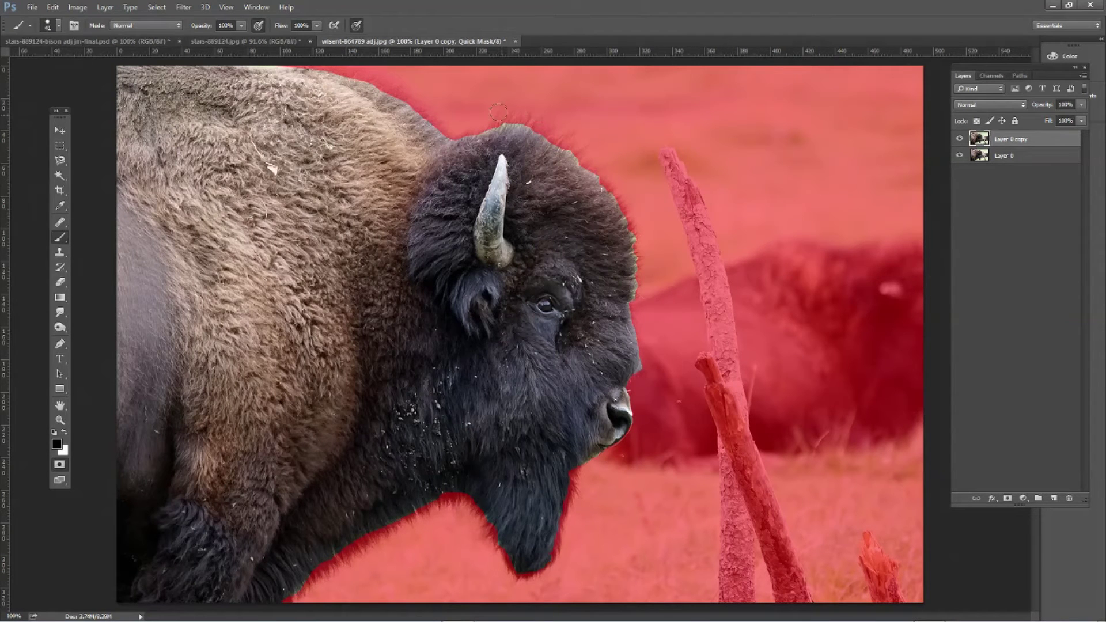
Step: Clean up the mask around the bison's head, face and chest, and turn it back into a selection with the Magnetic Lasso active
drag(508, 111, 522, 111)
mouse_move(665, 332)
mouse_down()
mouse_move(641, 372)
mouse_move(646, 344)
mouse_up()
click(345, 538)
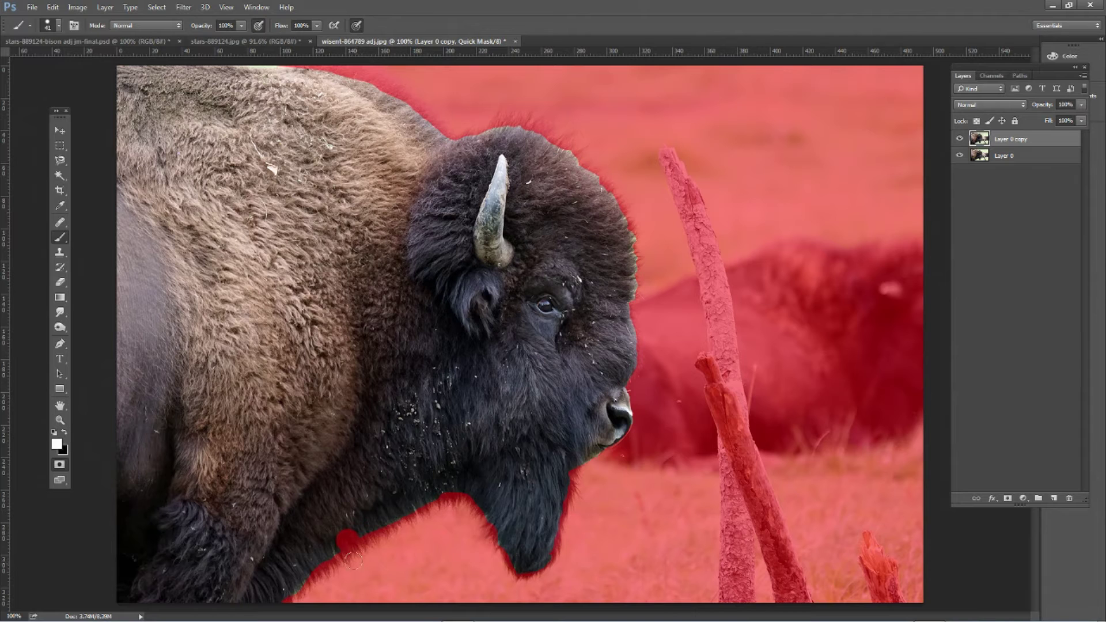
drag(361, 523, 329, 545)
click(60, 465)
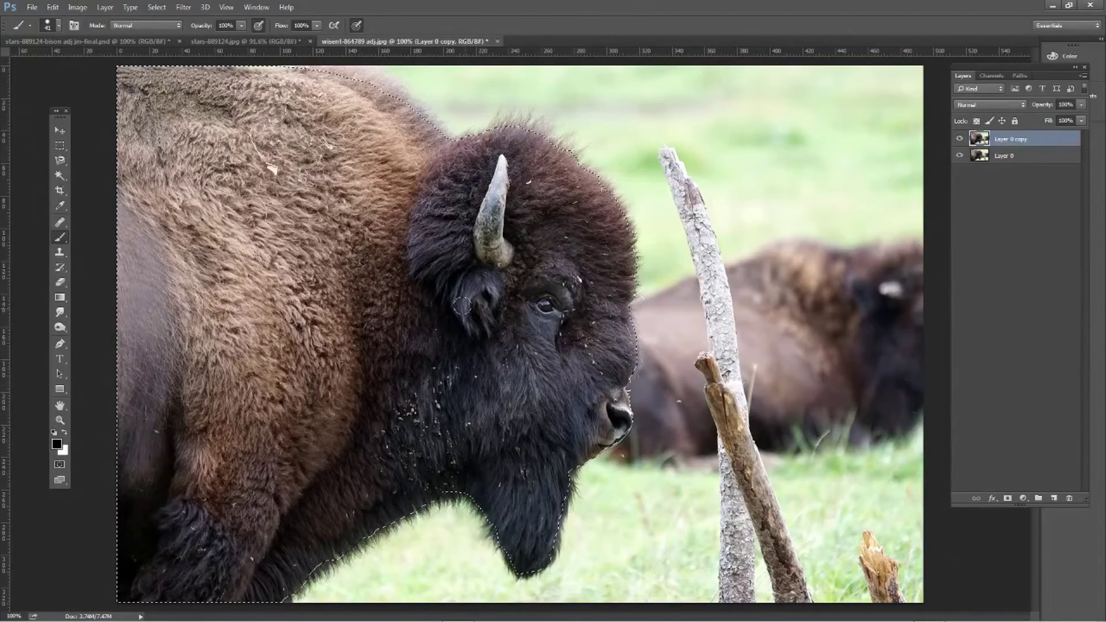
click(61, 162)
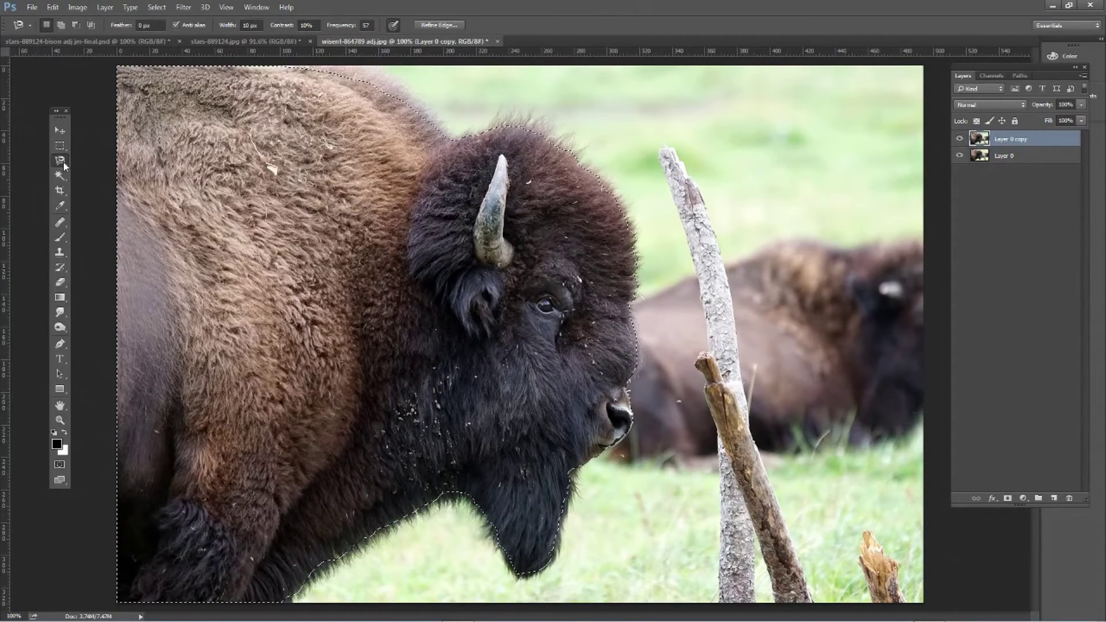
Step: Copy the selected bison to its own layer and check the cutout by temporarily hiding the two photo layers beneath it
right_click(504, 305)
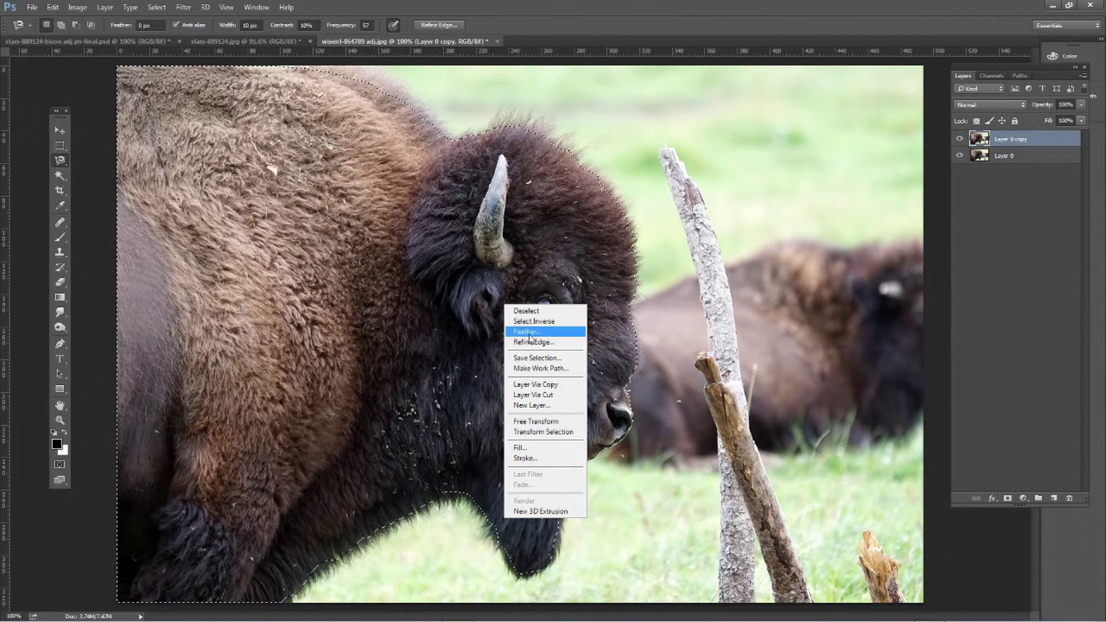
click(555, 389)
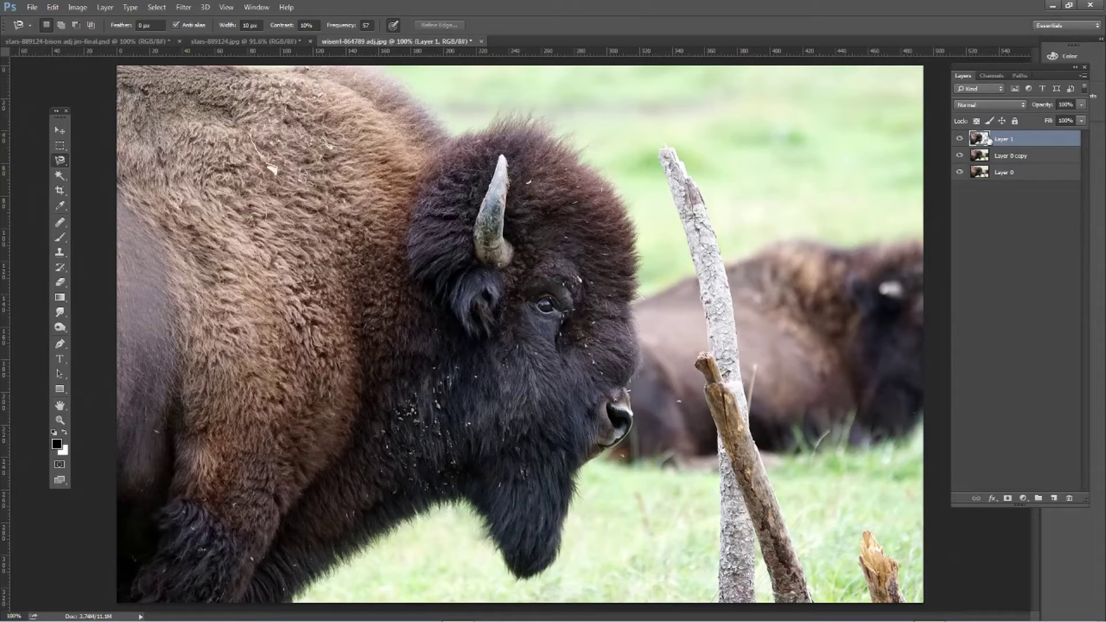
click(959, 156)
click(959, 172)
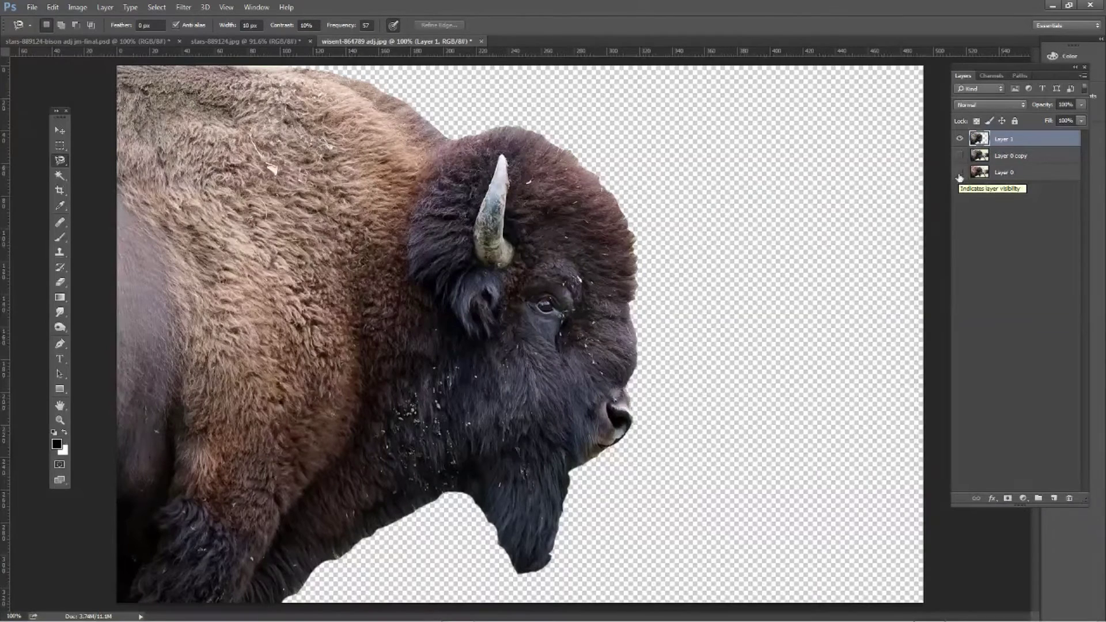
click(959, 174)
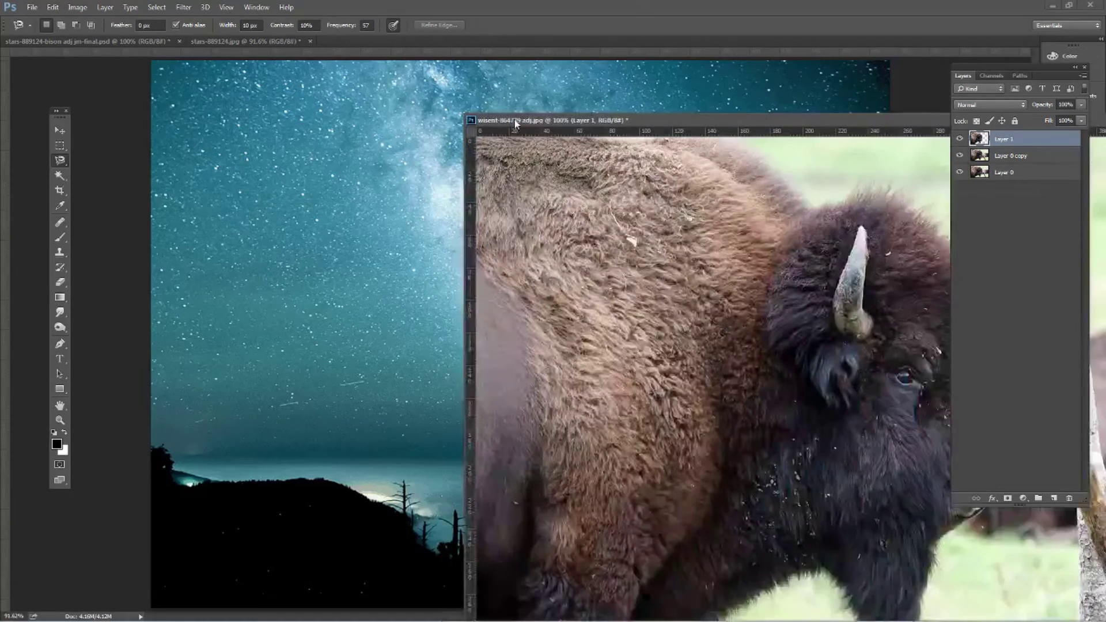
Step: Move the cut-out bison layer into the starry sky image and get the bison photo window out of the way
click(60, 135)
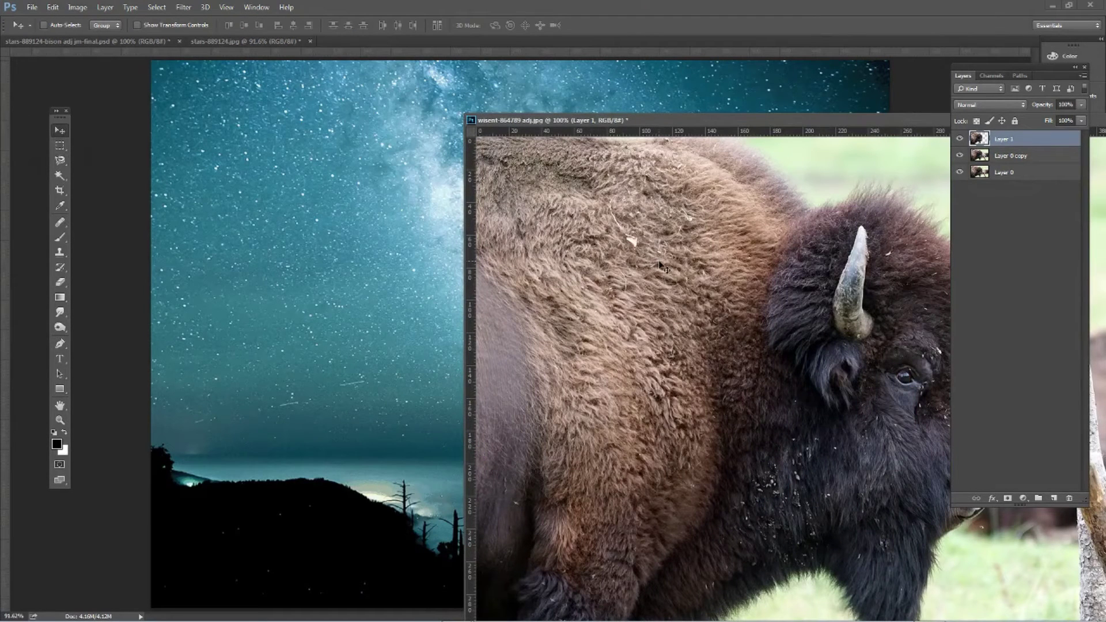
drag(660, 267, 362, 272)
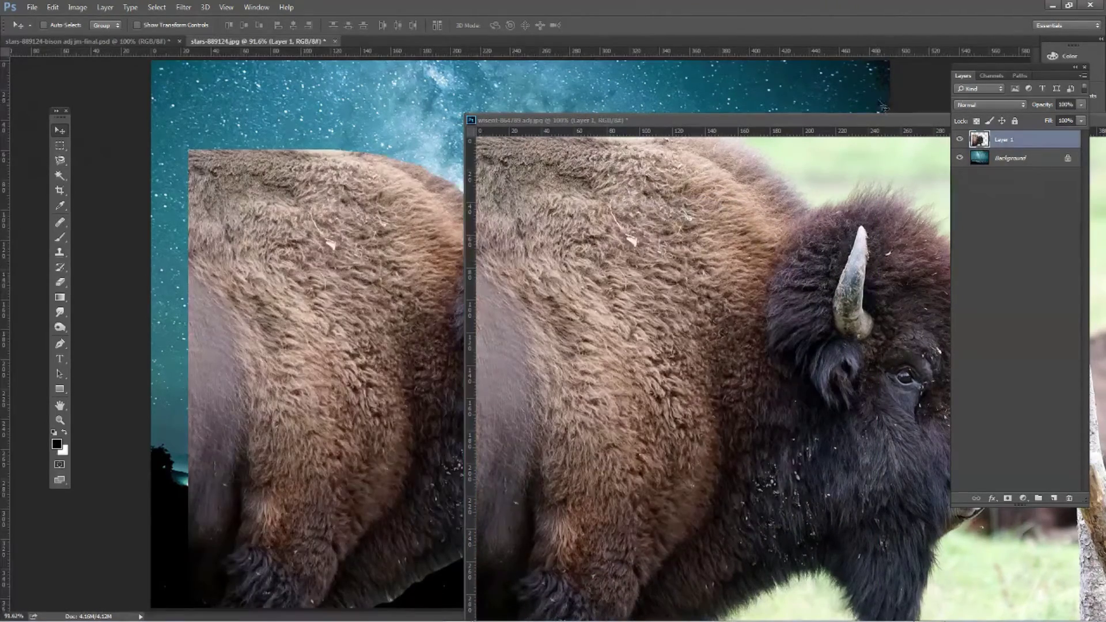
click(900, 119)
drag(581, 121, 131, 129)
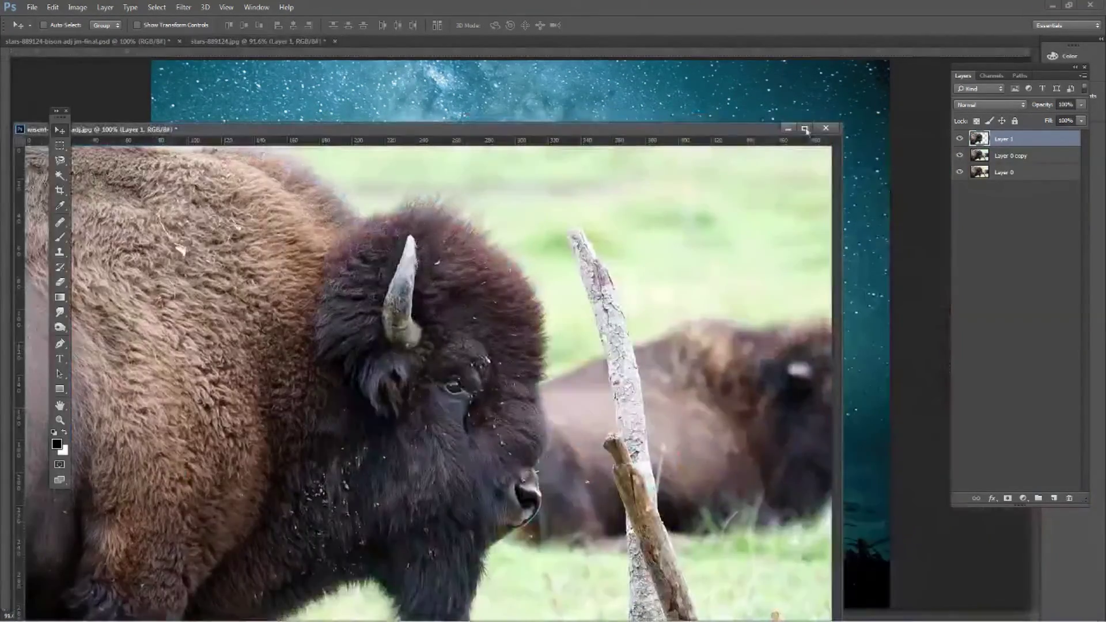
click(805, 130)
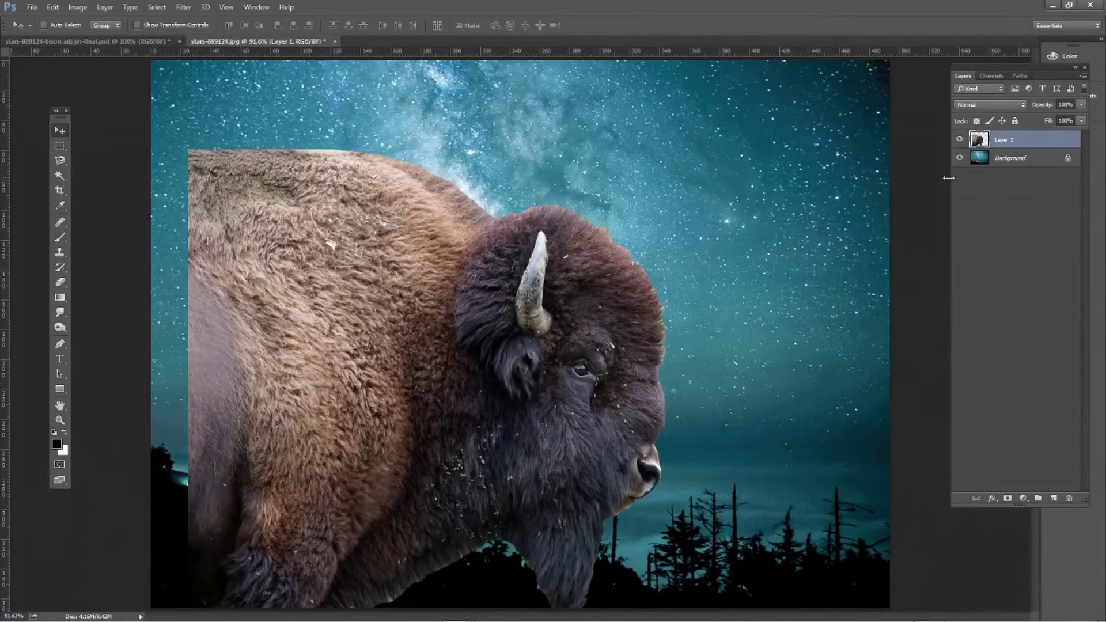
Step: Convert the sky background into a regular layer and move the bison layer flush with the image's left edge
double_click(1011, 159)
click(657, 196)
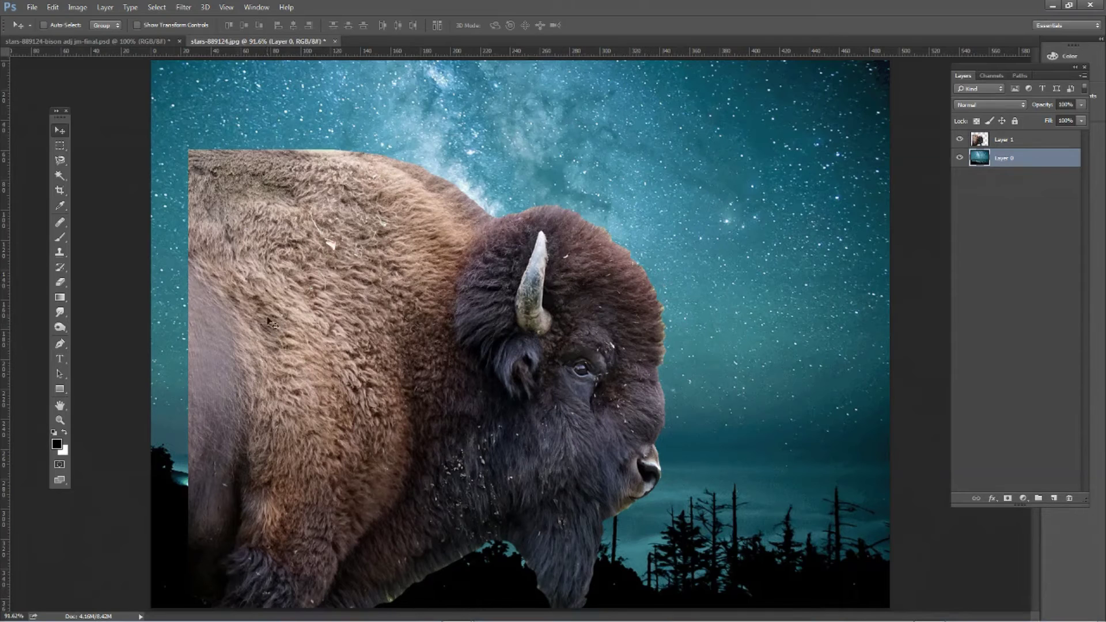
mouse_move(270, 321)
mouse_down()
mouse_move(250, 275)
mouse_move(270, 282)
mouse_move(271, 320)
mouse_up()
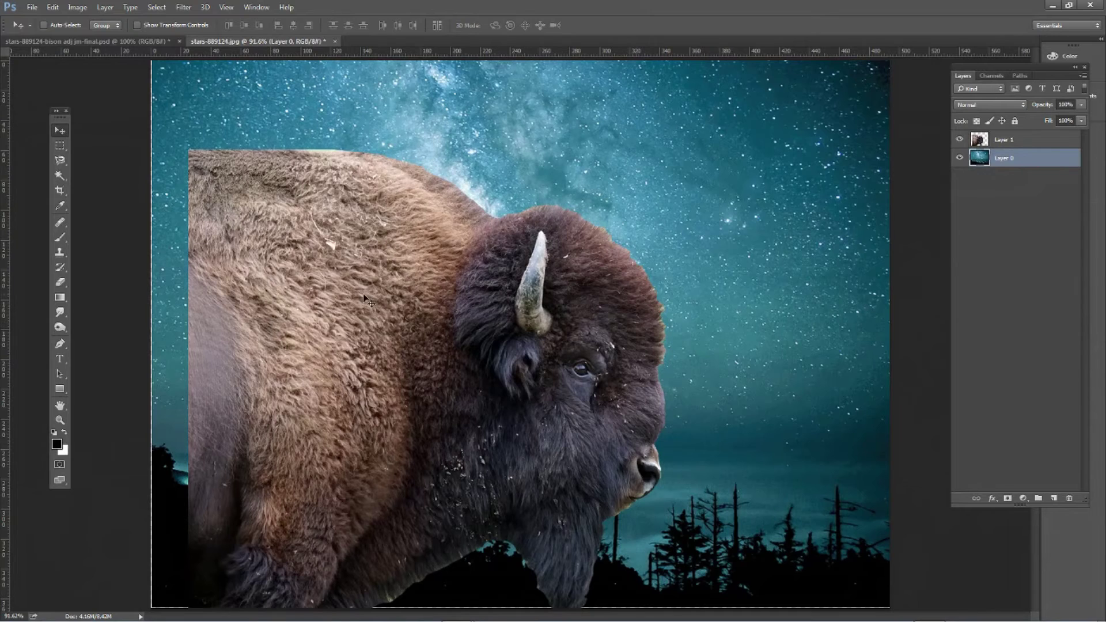
click(987, 141)
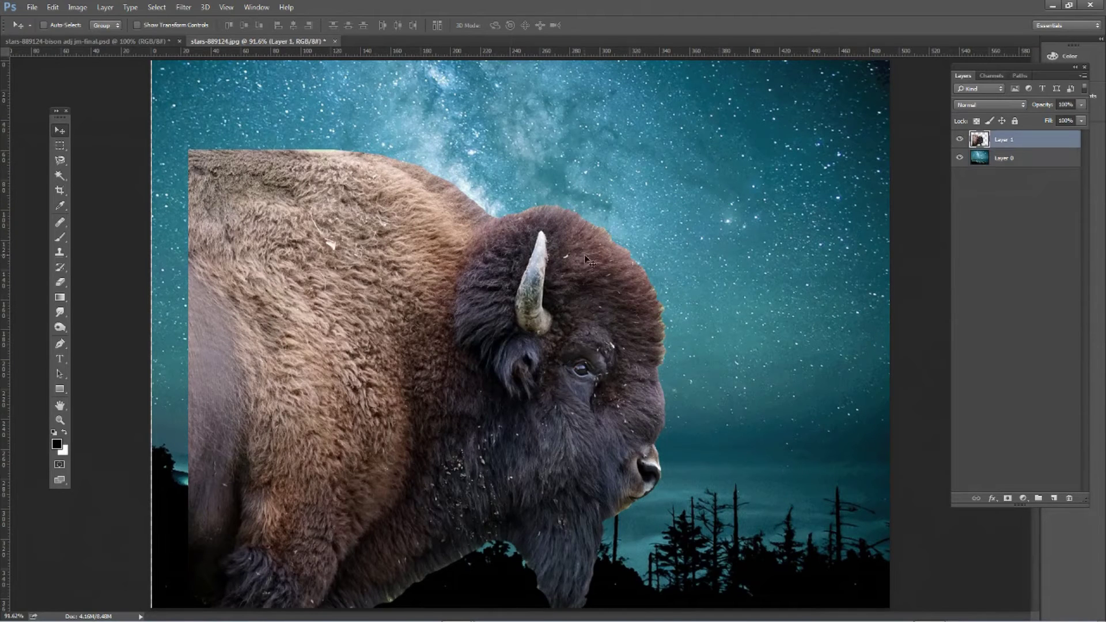
click(1006, 159)
click(1018, 140)
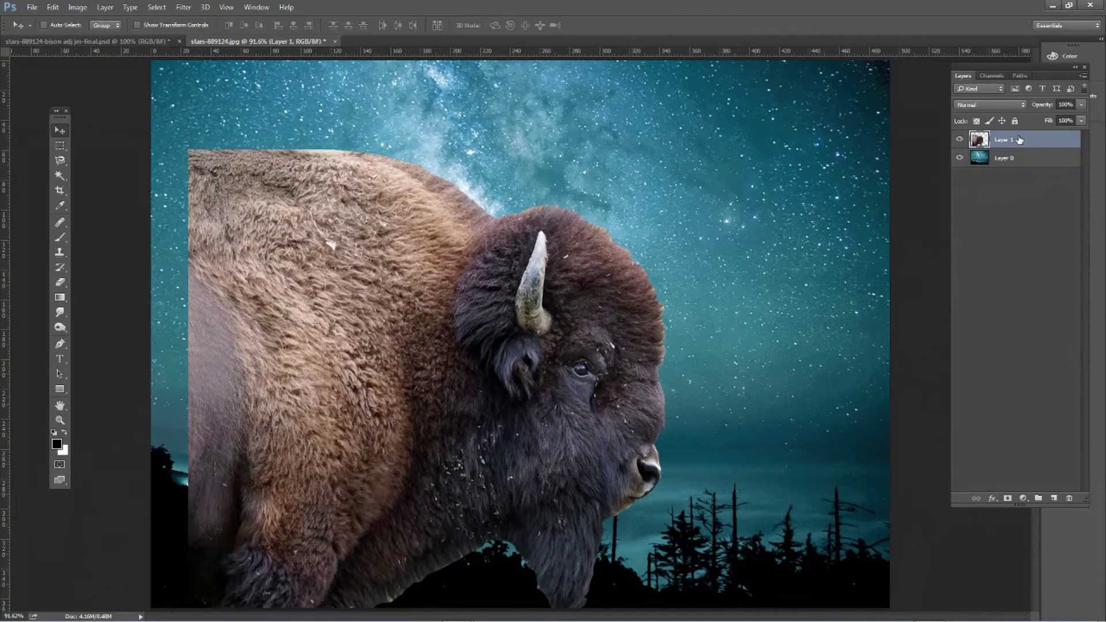
drag(508, 342, 466, 306)
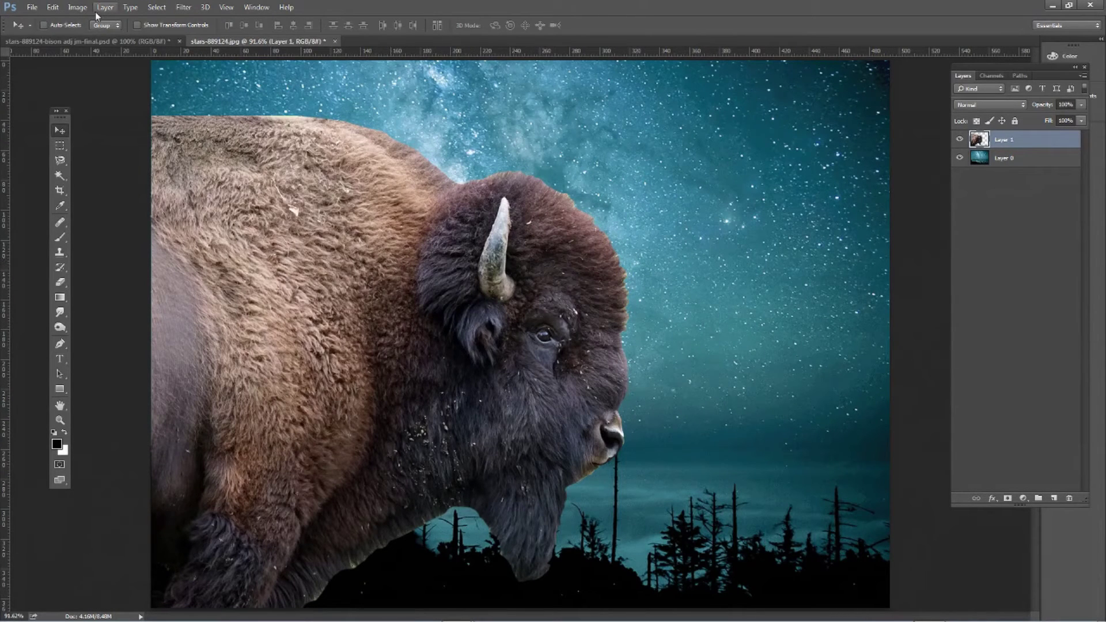
Step: Scale the bison layer proportionally to about 89%, keeping it in the image's lower-left corner, nudge it 1 px left and apply the transformation
click(77, 7)
mouse_move(95, 39)
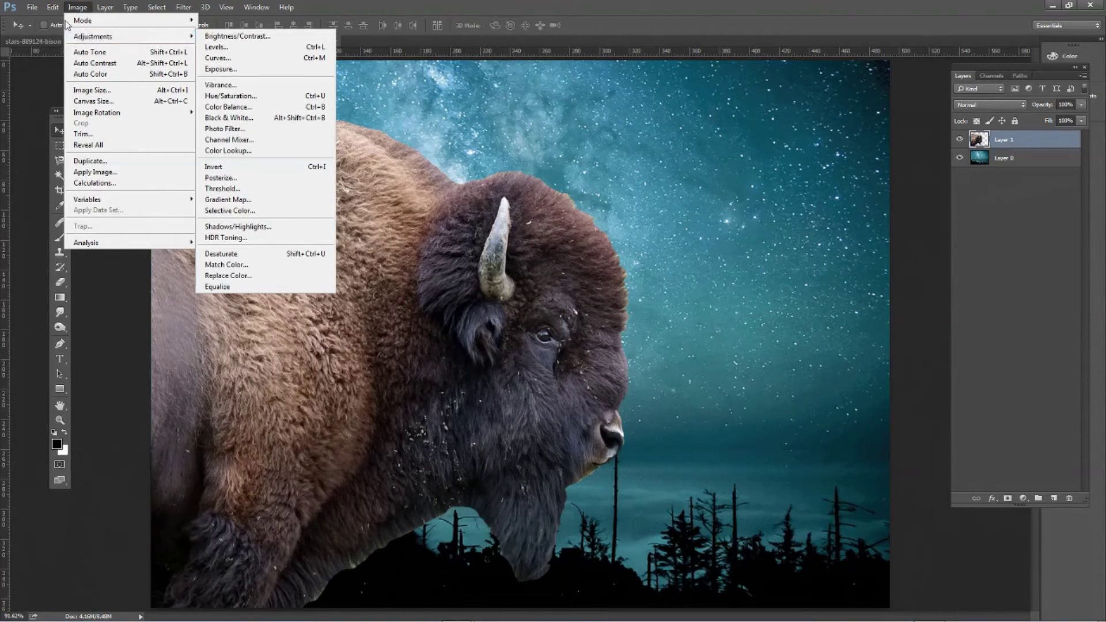
mouse_move(53, 8)
mouse_move(86, 243)
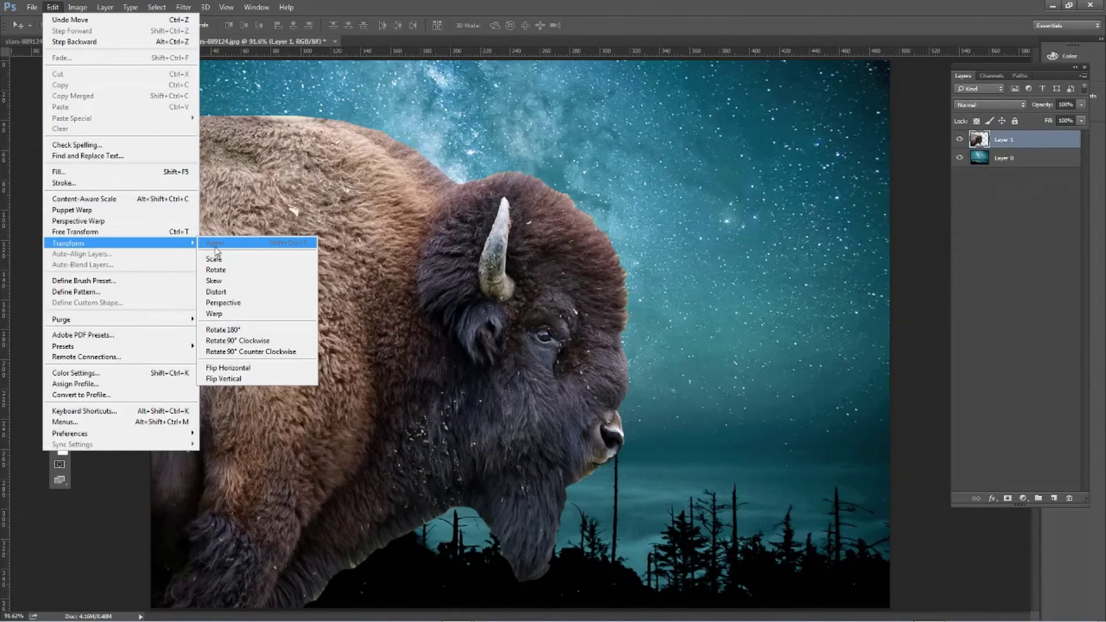
click(239, 260)
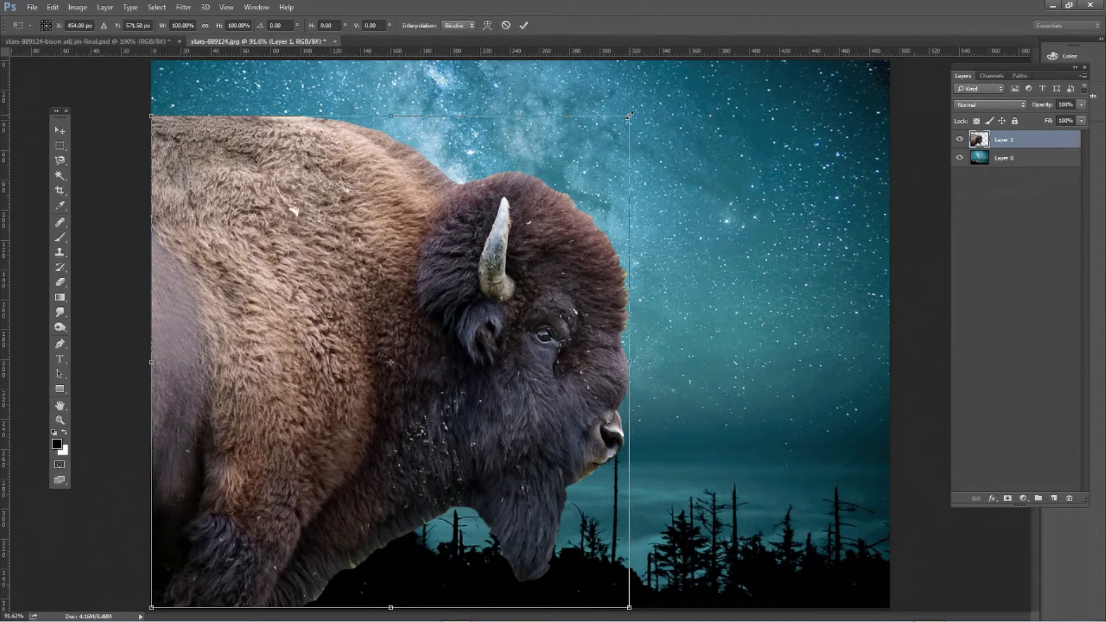
drag(630, 115, 604, 194)
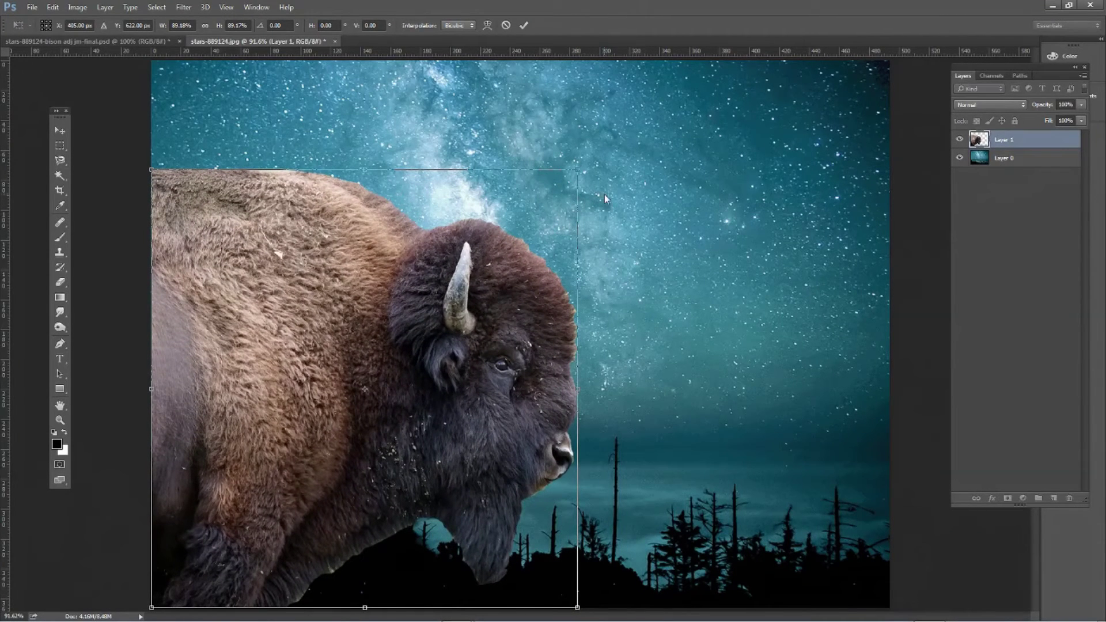
key(Left)
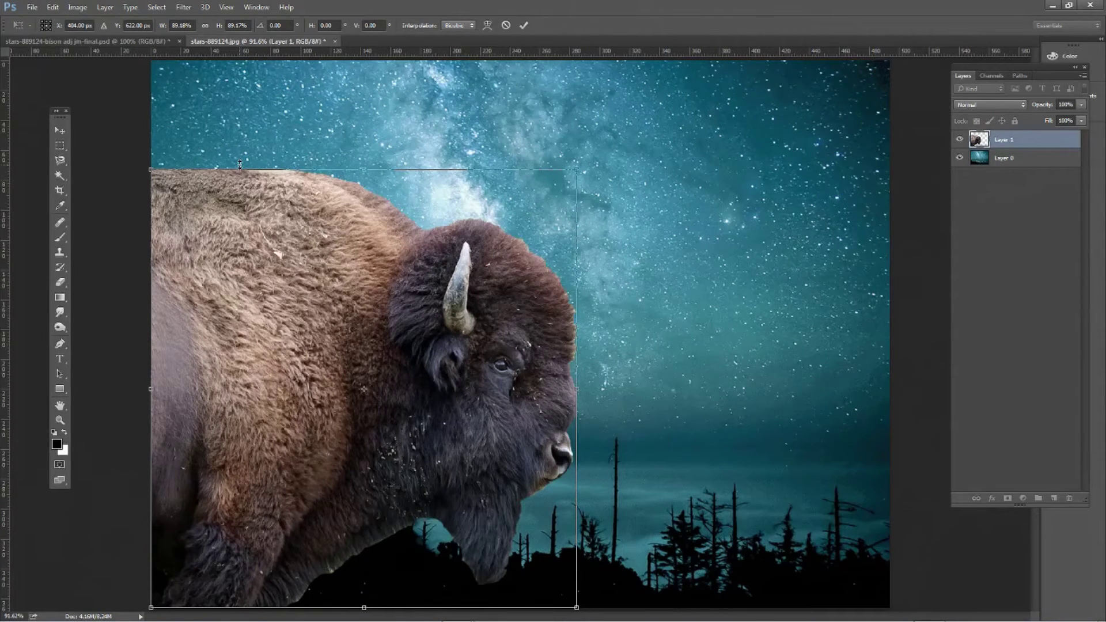
click(60, 131)
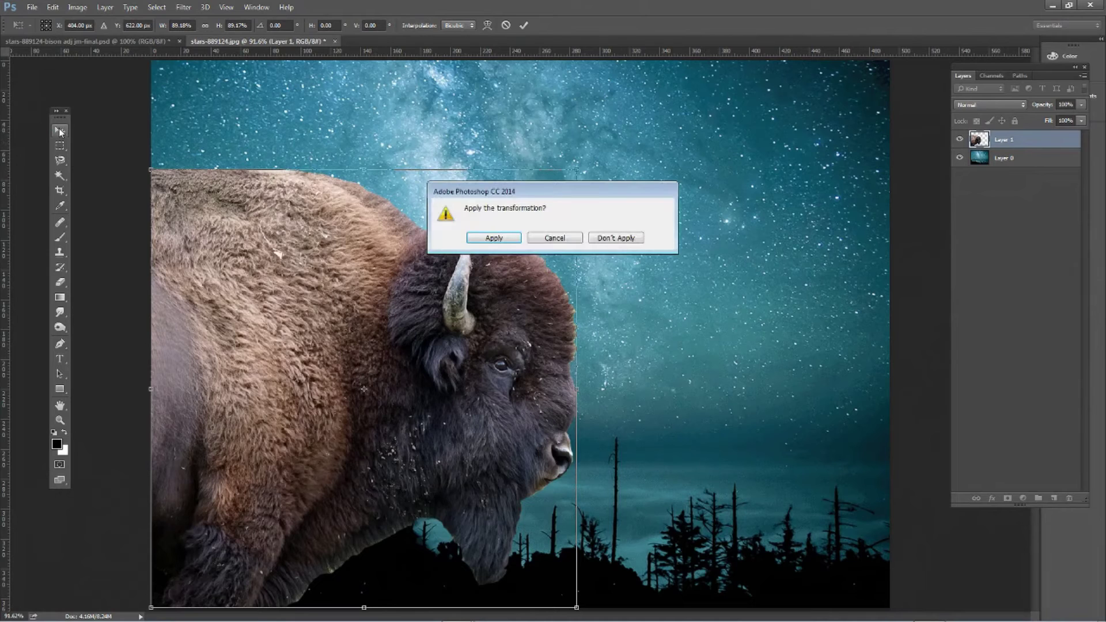
click(508, 239)
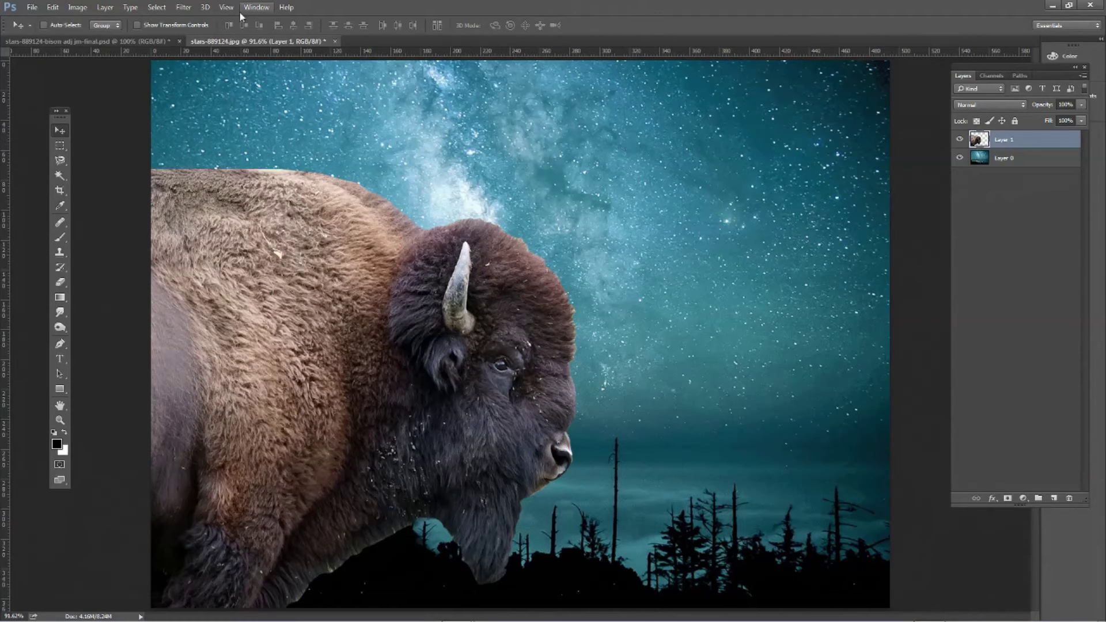
Step: Start a Color Balance adjustment on the bison layer, shift its shadows to -41 toward cyan and compare before and after
click(82, 12)
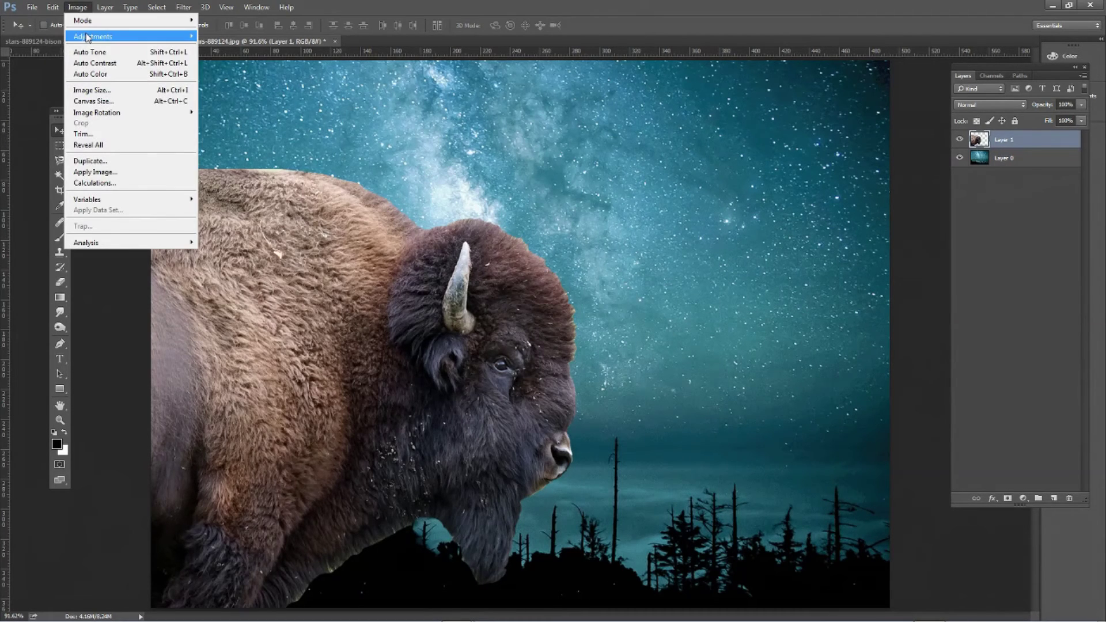
mouse_move(88, 38)
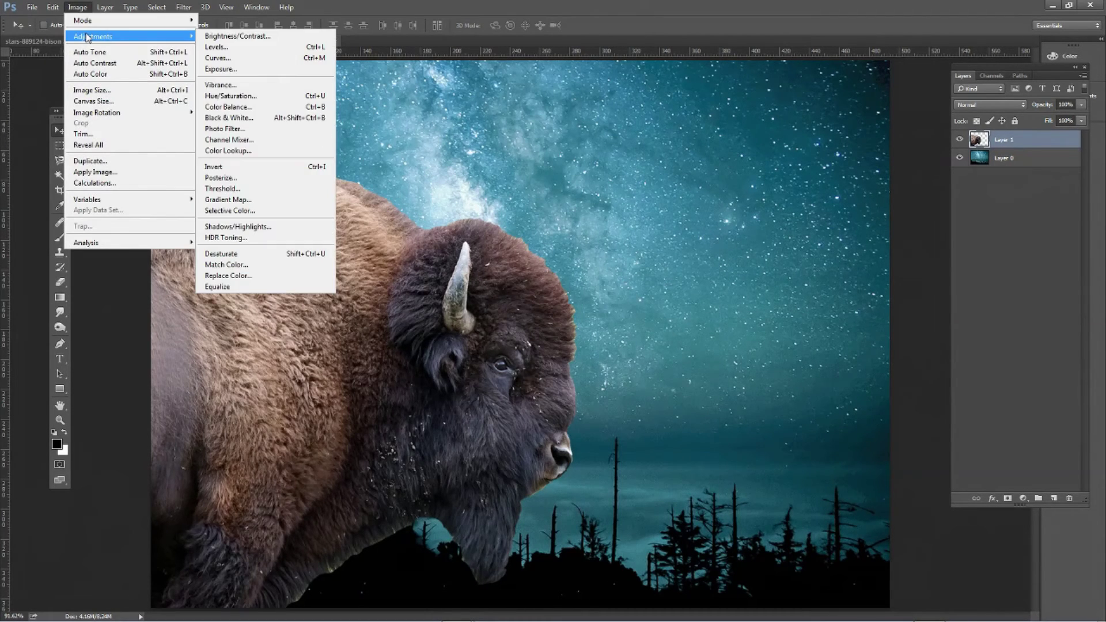
click(224, 108)
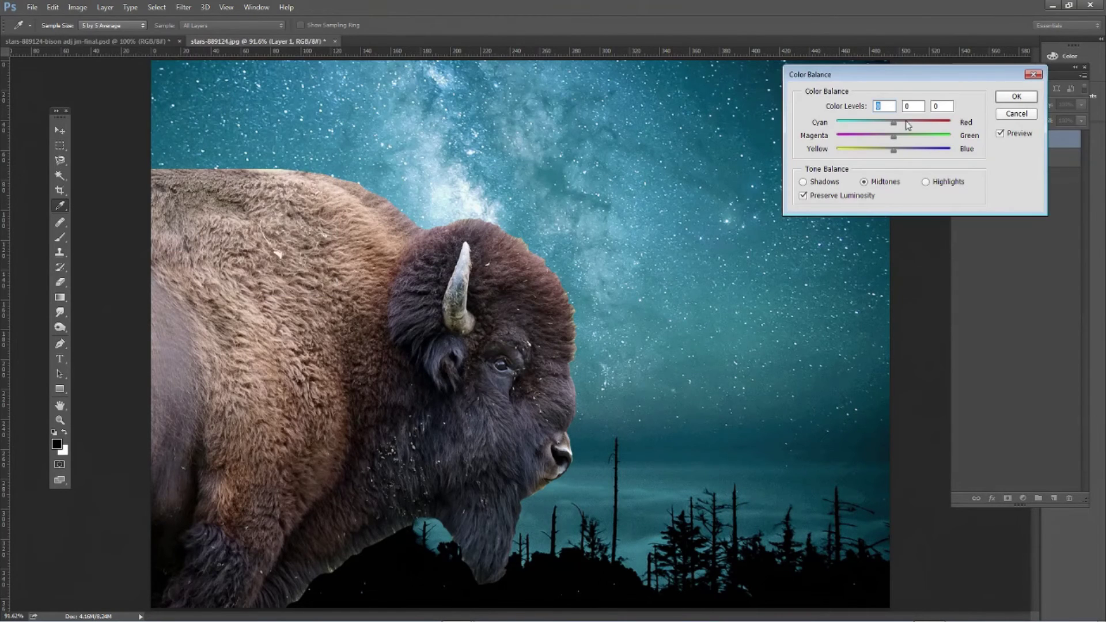
drag(879, 72, 716, 196)
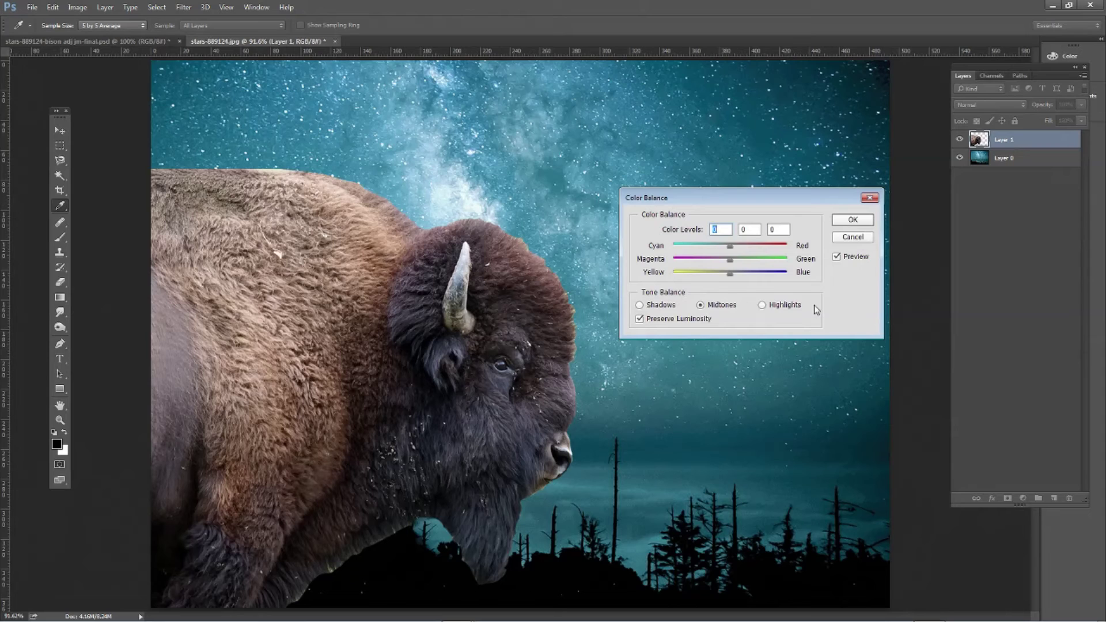
click(661, 310)
drag(729, 248, 707, 250)
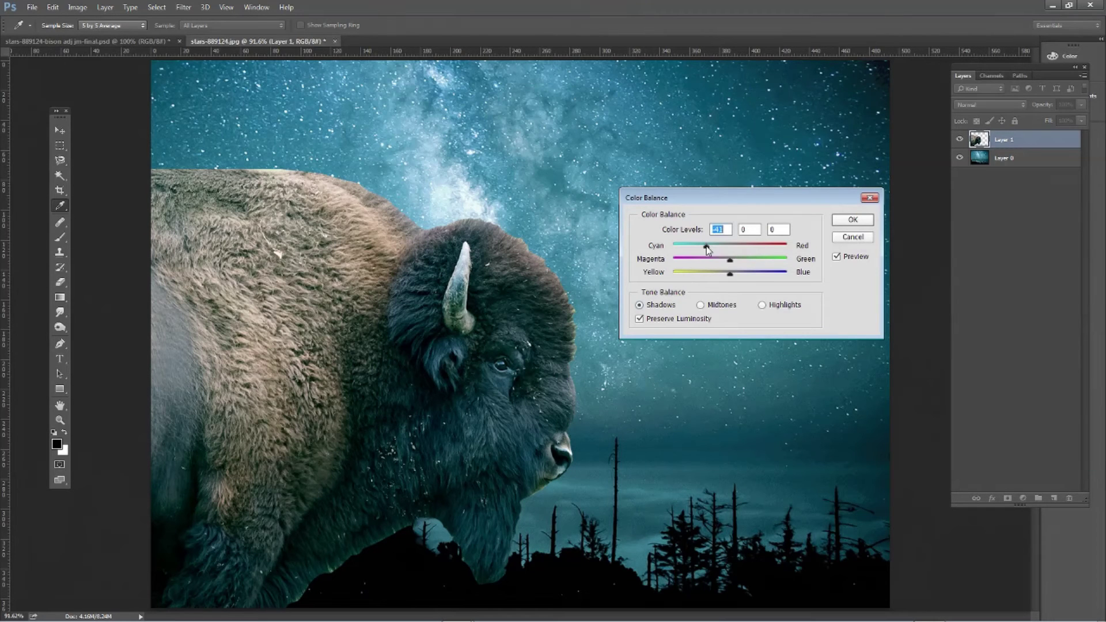
click(838, 257)
click(837, 256)
Step: Shift the bison's midtones to -60 toward cyan and +51 toward blue in Color Balance
click(712, 306)
drag(729, 246, 701, 252)
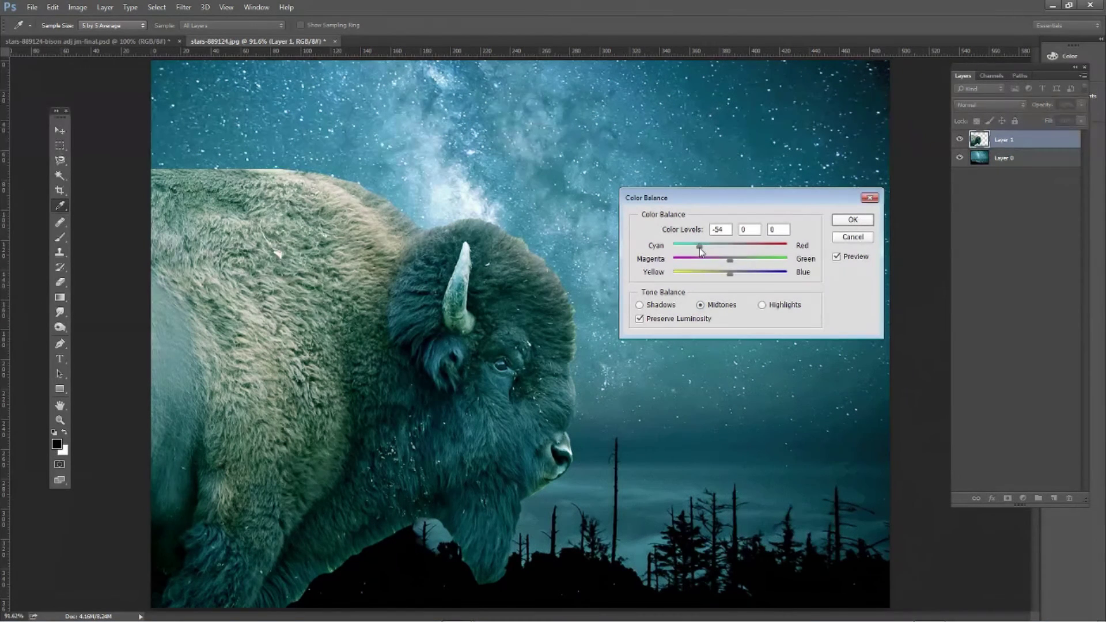
drag(697, 253, 696, 254)
drag(731, 277, 760, 277)
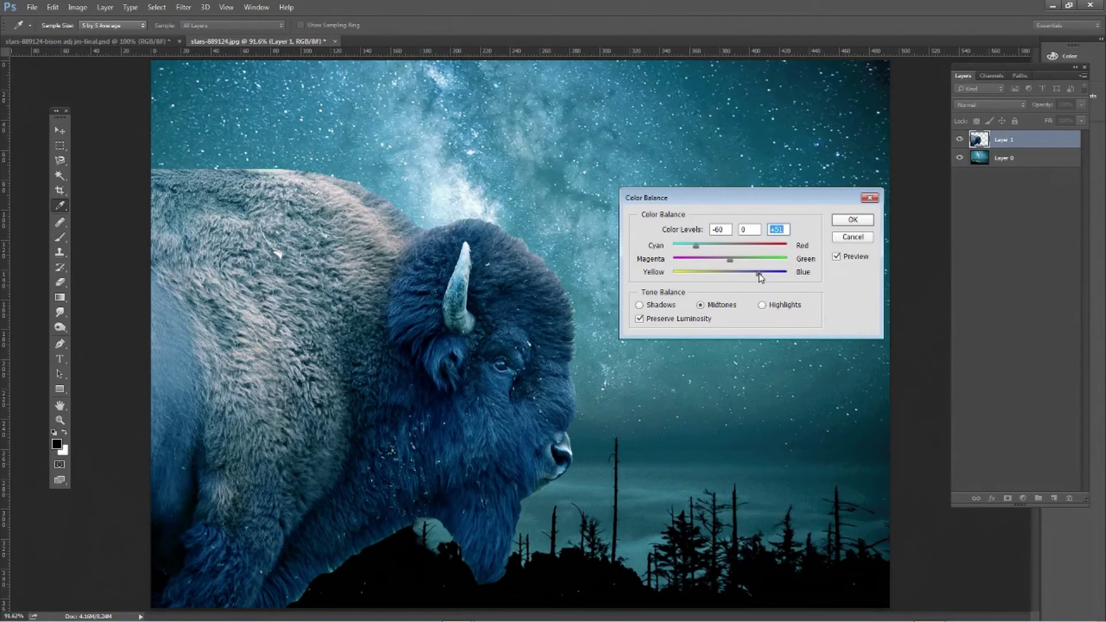
Step: Shift the bison's highlights to -53 toward cyan and +27 toward blue, compare before and after, and apply the Color Balance
click(762, 305)
drag(730, 247, 700, 251)
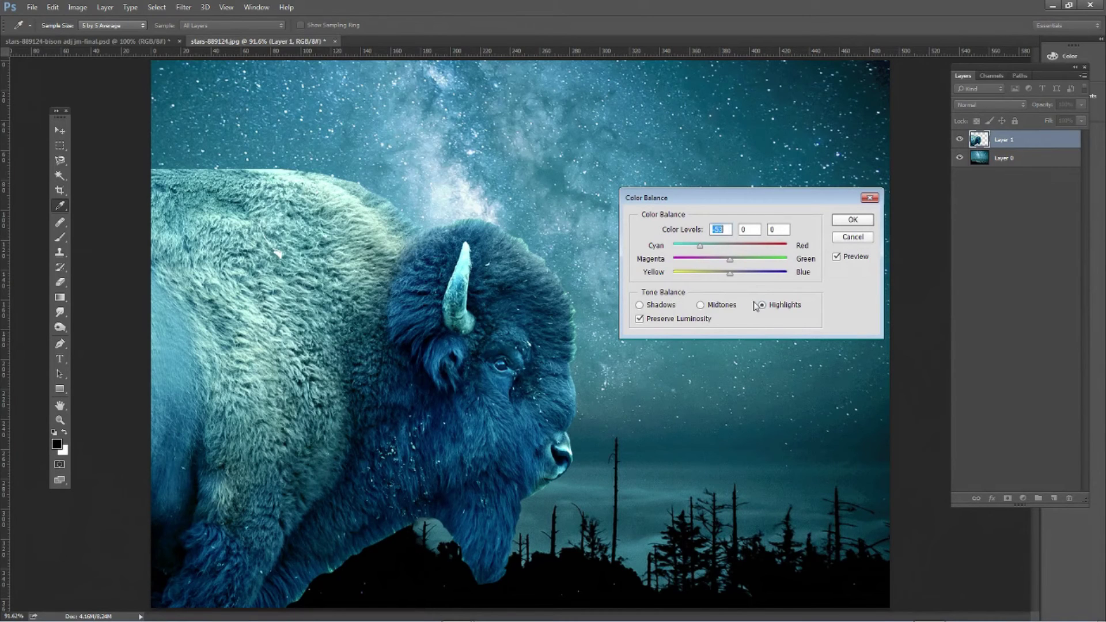
drag(730, 275, 747, 276)
click(746, 276)
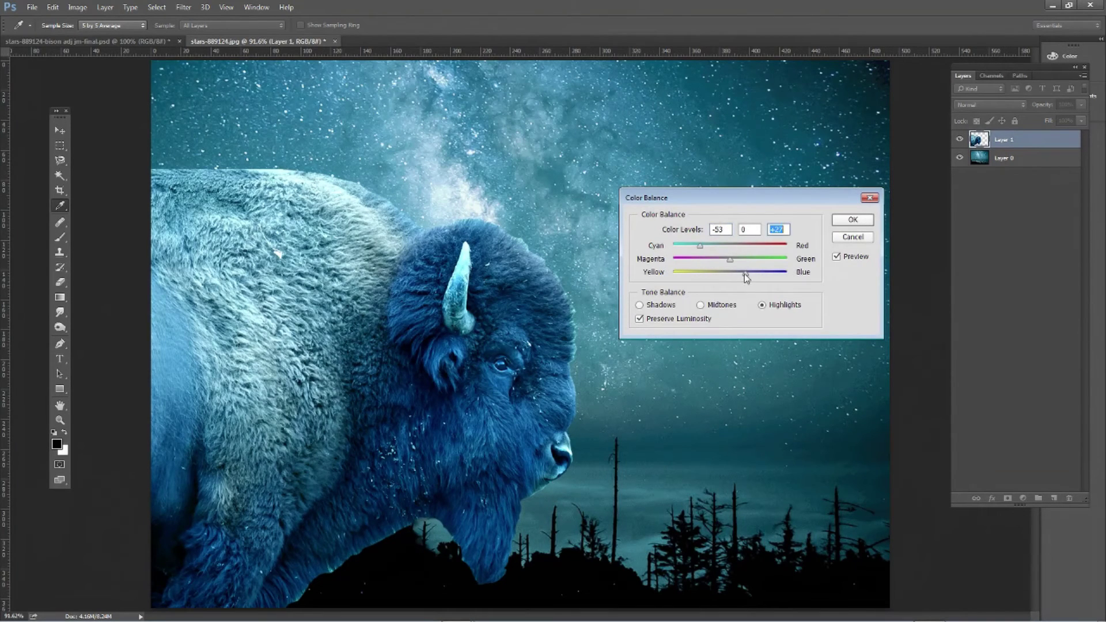
click(837, 259)
click(838, 259)
click(838, 258)
click(838, 259)
click(852, 219)
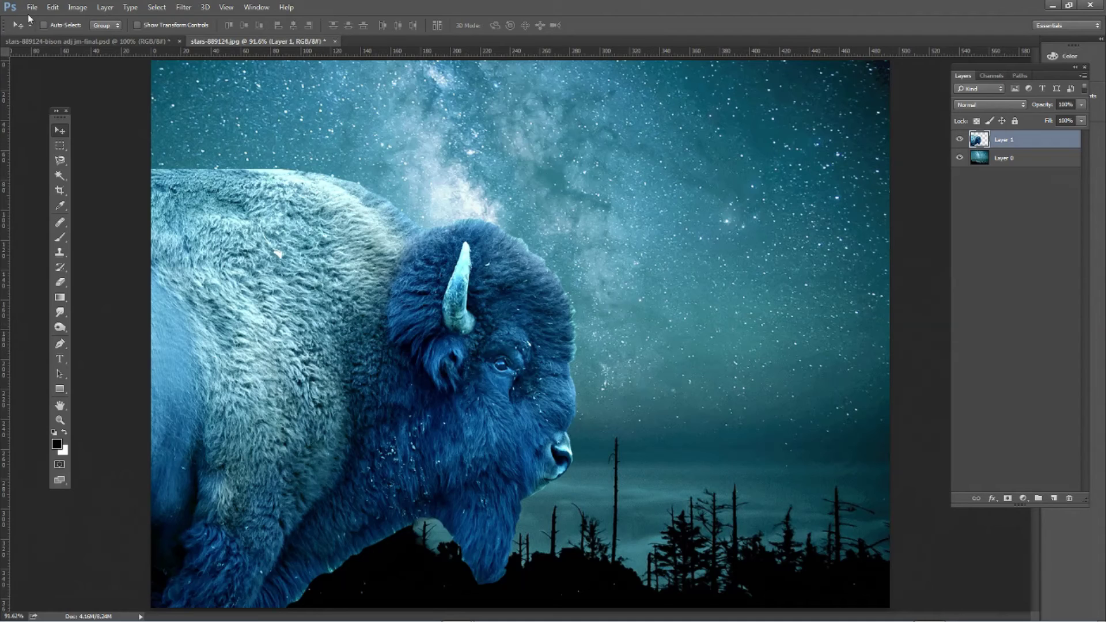
Step: Apply a Brightness/Contrast adjustment to the bison layer with brightness -41 and contrast 57, comparing before and after
click(78, 7)
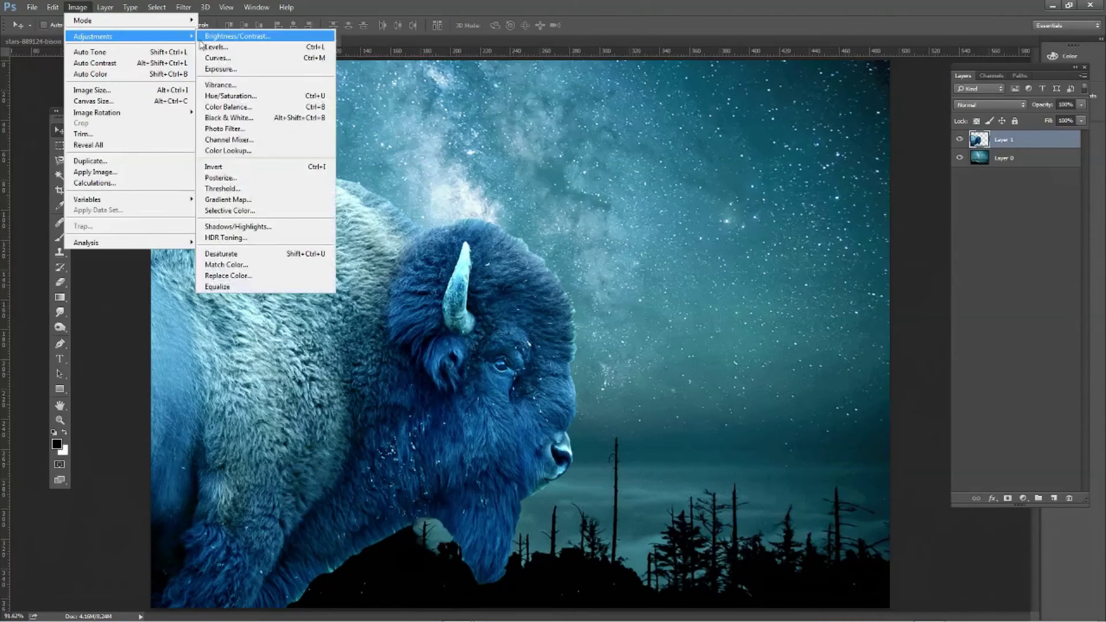
click(214, 37)
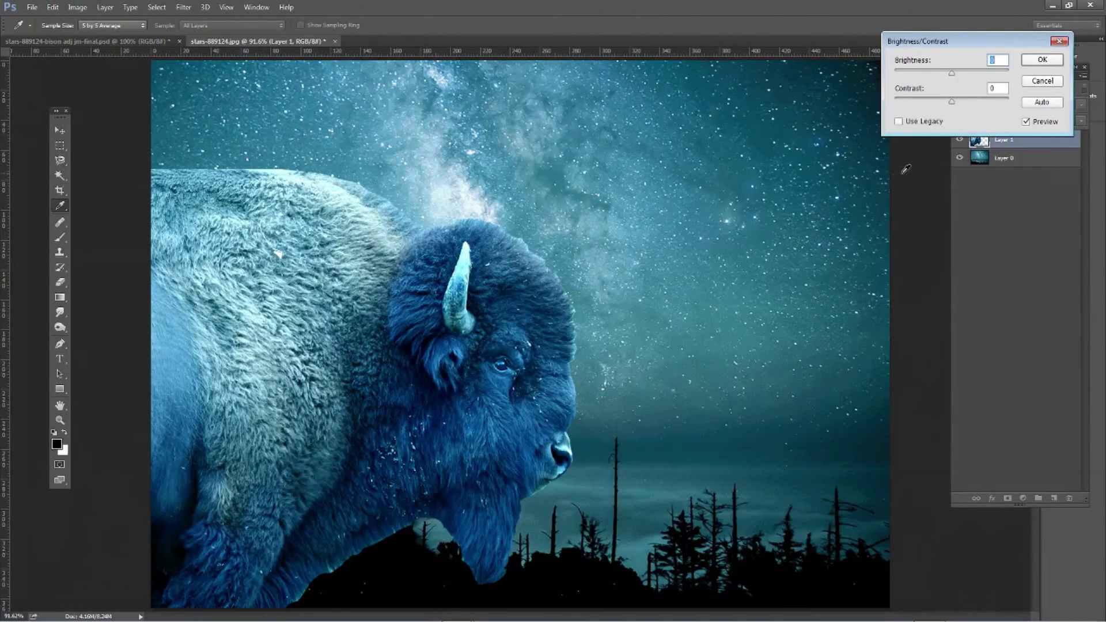
drag(950, 74, 939, 77)
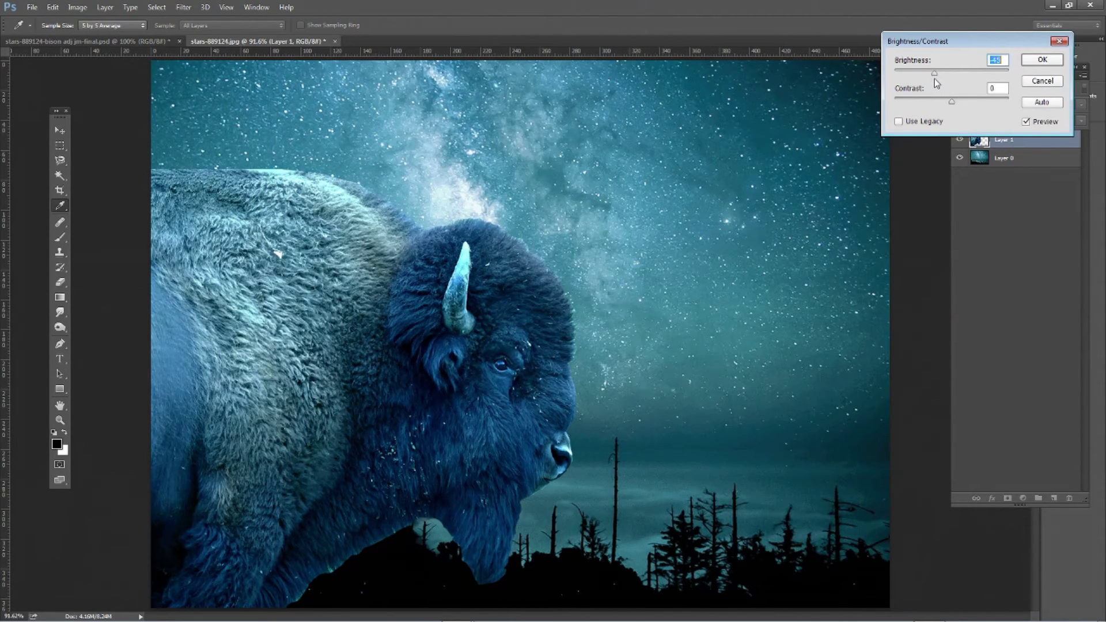
drag(936, 79, 973, 104)
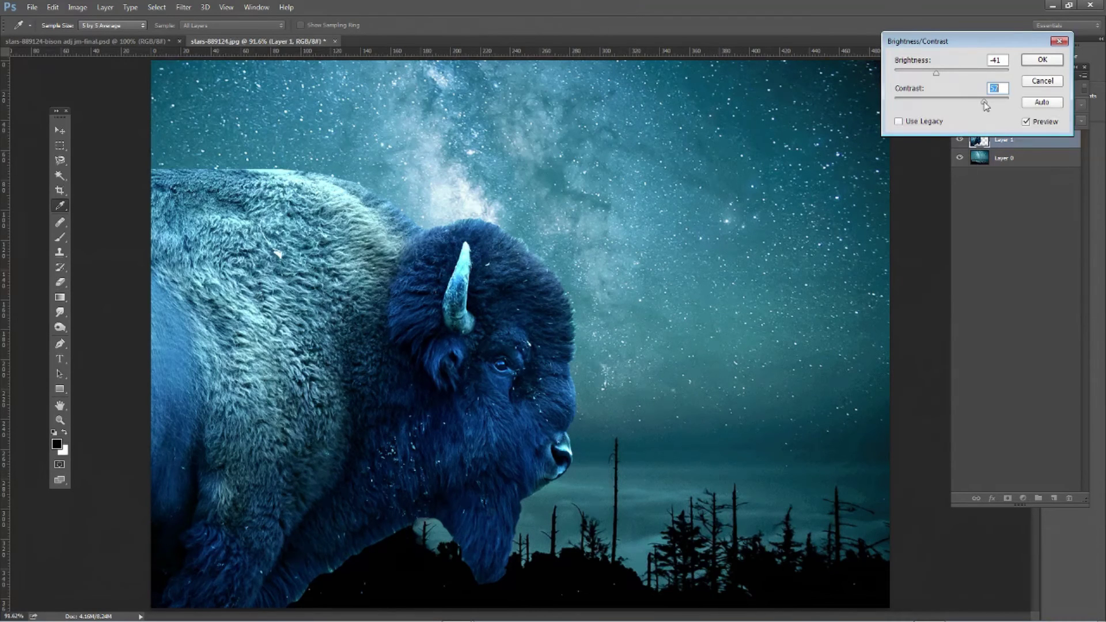
click(1026, 121)
click(1026, 122)
click(1026, 122)
click(1026, 122)
click(1038, 61)
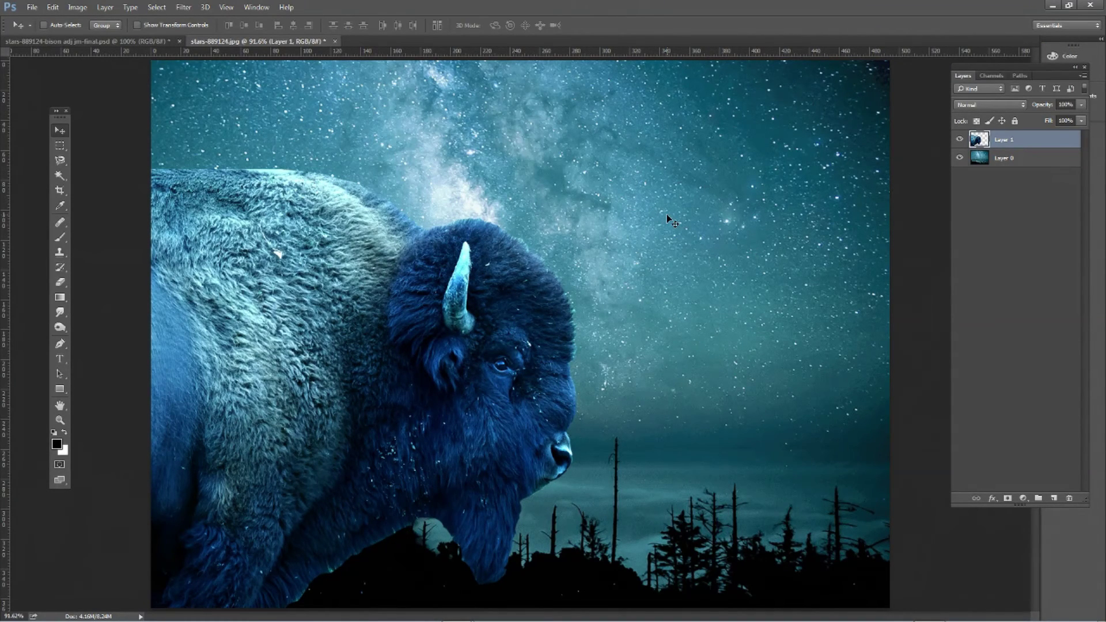
Step: Start a Levels adjustment on the bison layer and set the Blue channel's midtone input level to 0.90
click(78, 12)
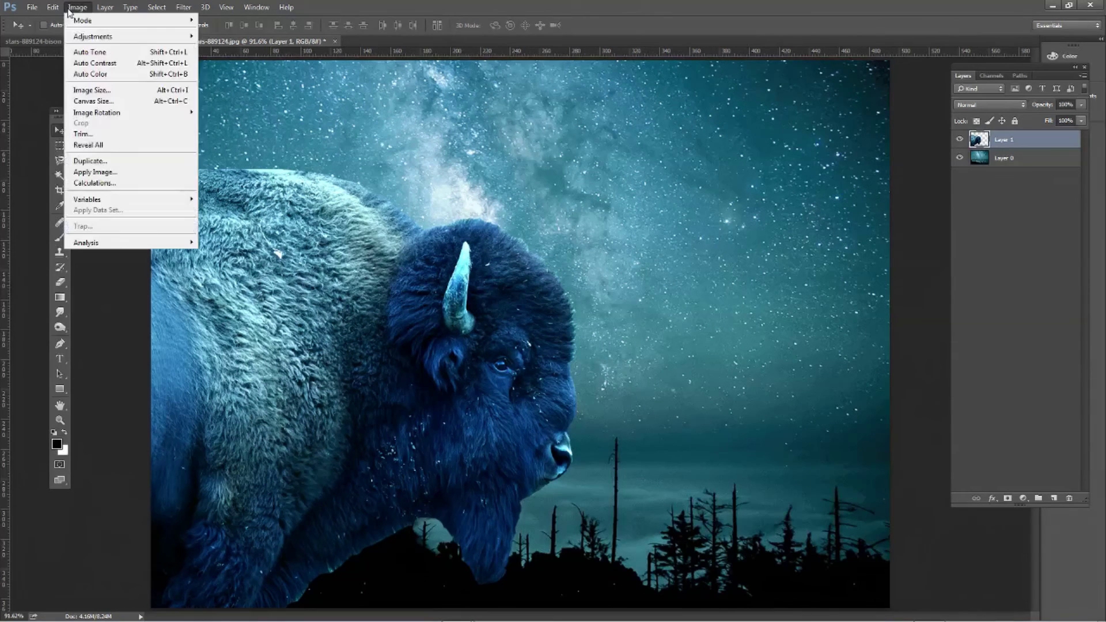
mouse_move(97, 36)
click(254, 49)
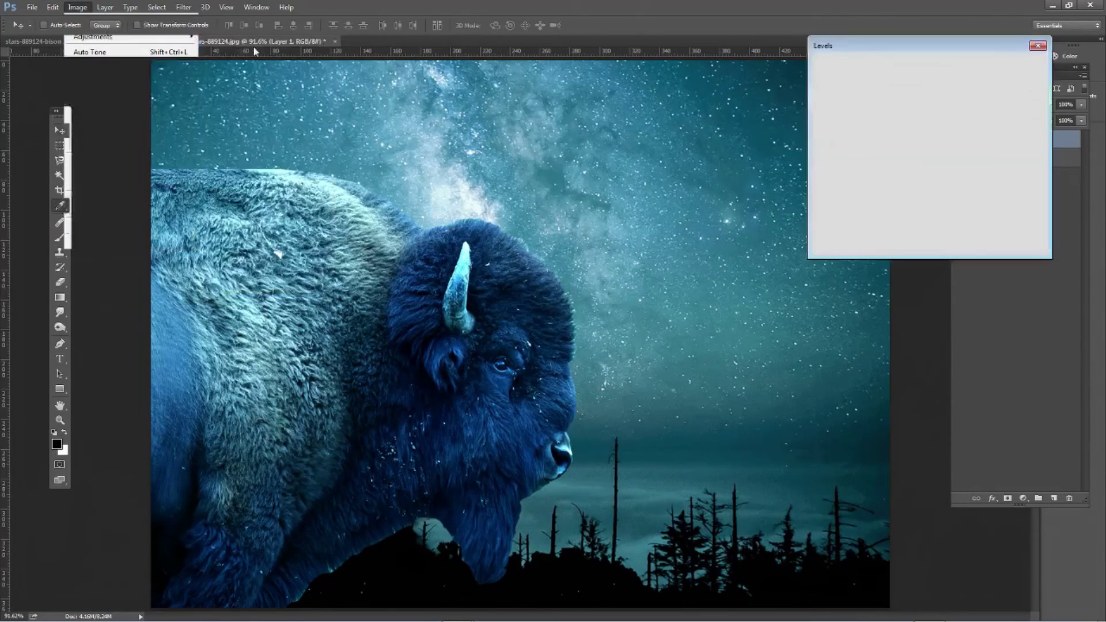
drag(876, 42, 724, 120)
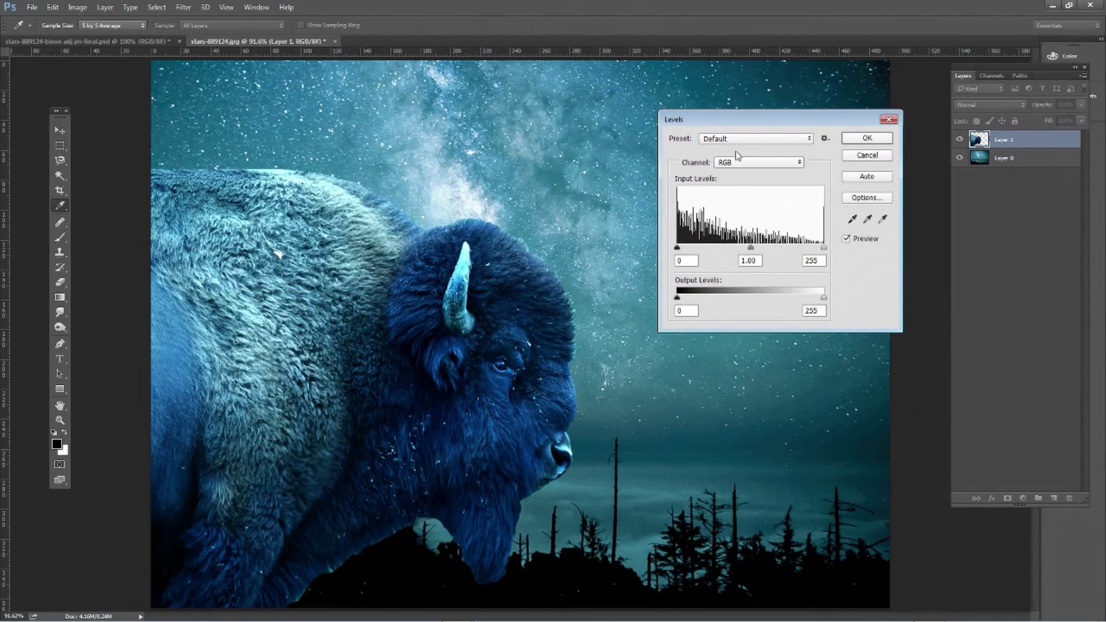
click(743, 140)
click(742, 140)
click(740, 162)
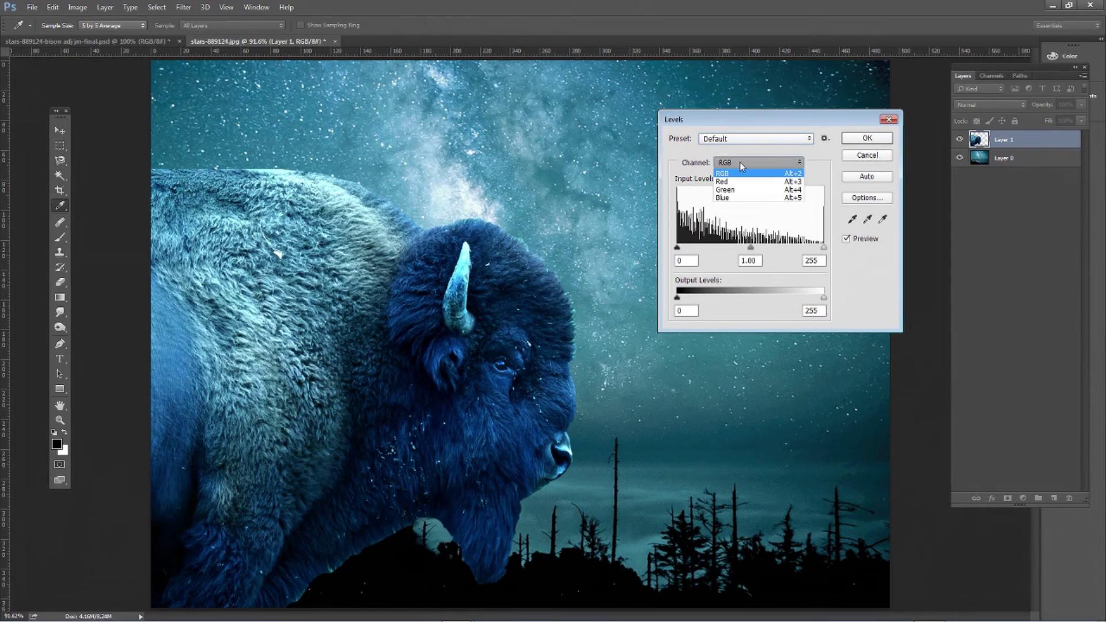
click(730, 198)
mouse_move(750, 248)
mouse_down()
mouse_move(805, 252)
mouse_move(695, 257)
mouse_move(756, 252)
mouse_up()
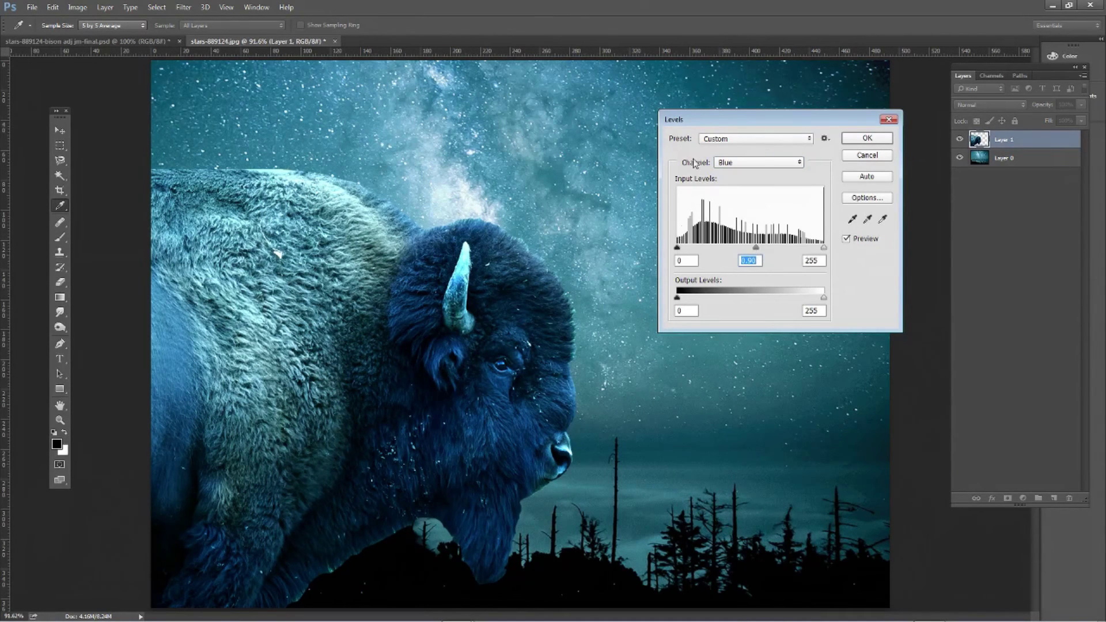
Step: In Levels, set the midtone input level to 1.10 for the Red channel and 1.03 for the Green channel
click(727, 164)
click(730, 180)
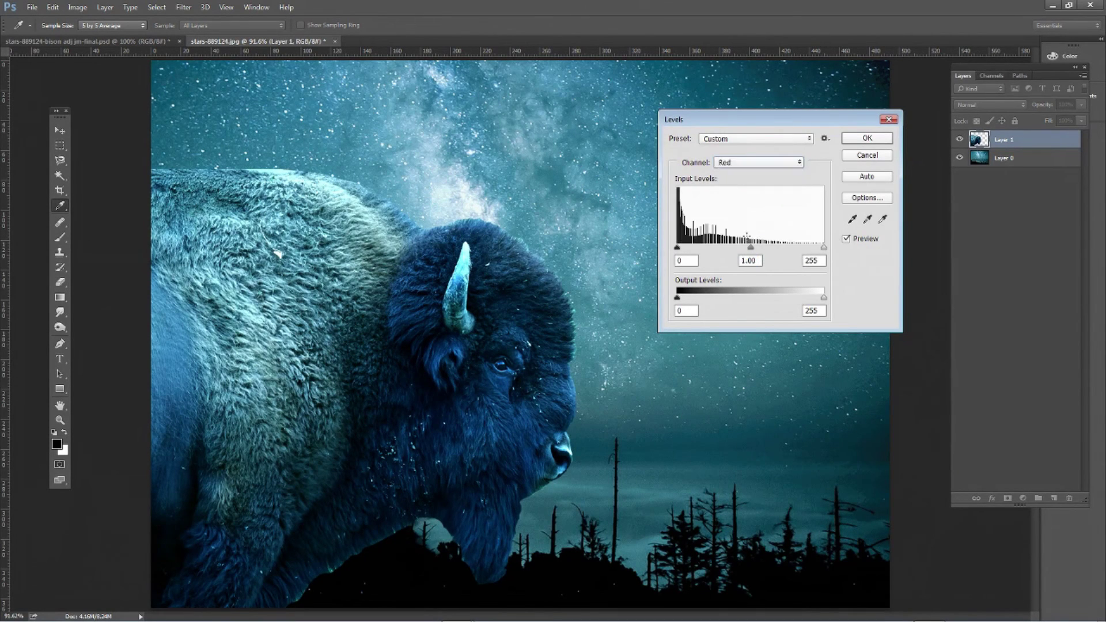
drag(753, 252, 747, 250)
click(742, 163)
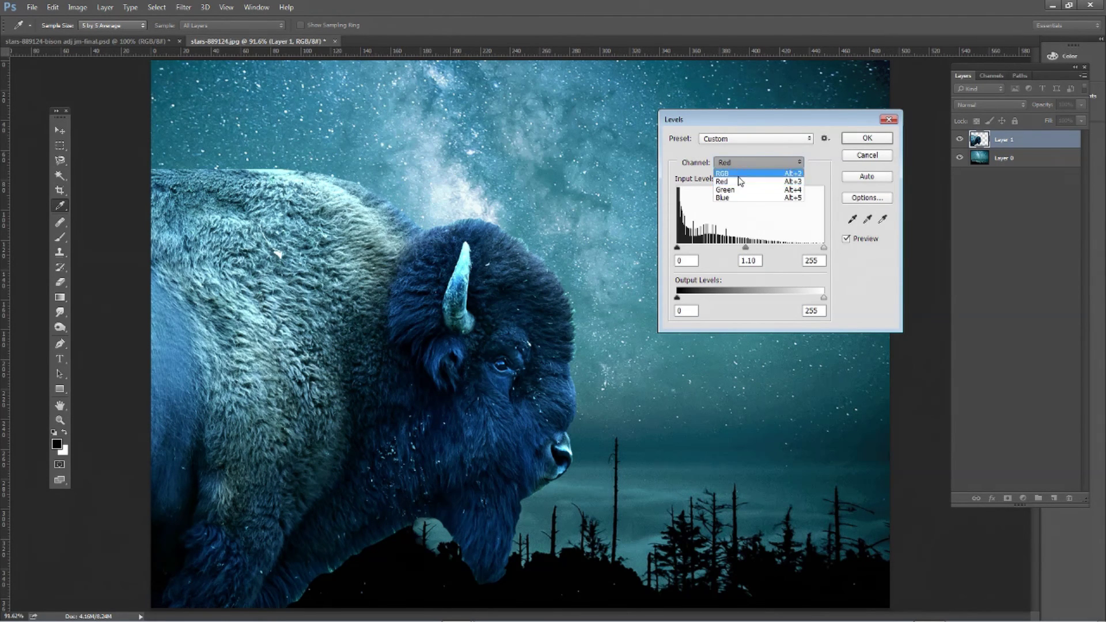
click(736, 193)
drag(751, 249, 751, 250)
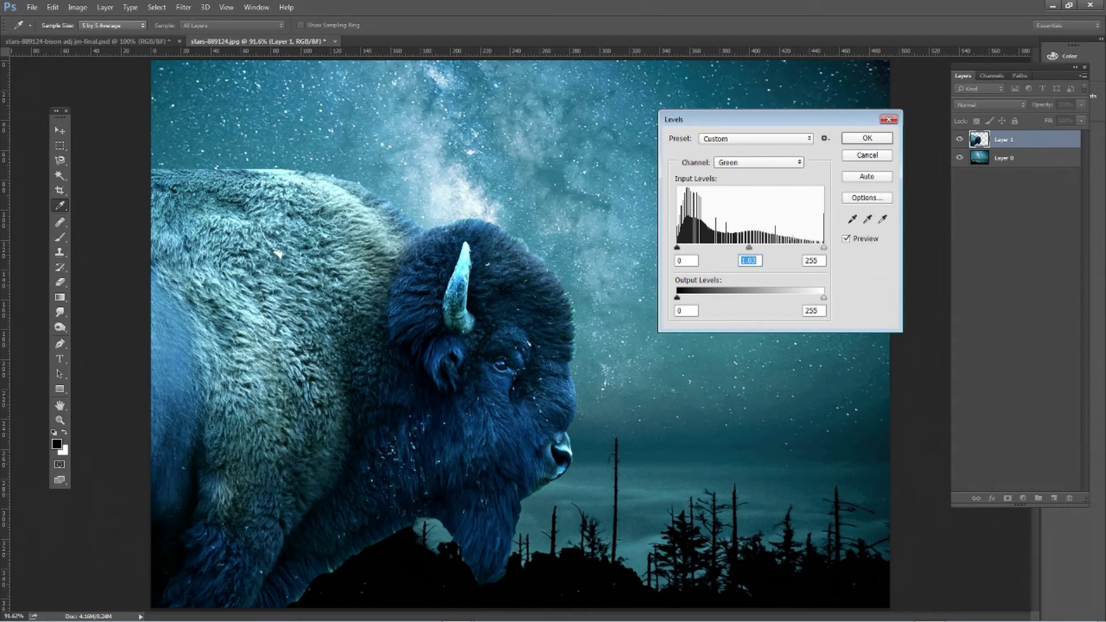
Step: Set the shadow input level of the combined RGB channel to 10 in Levels
click(797, 162)
click(749, 167)
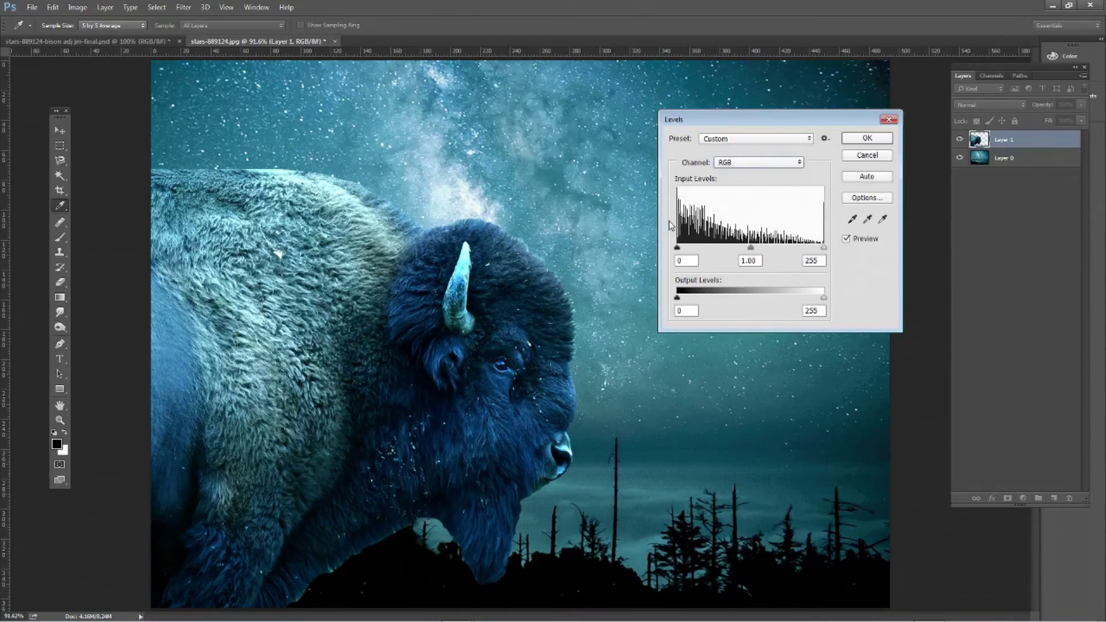
drag(677, 250, 681, 248)
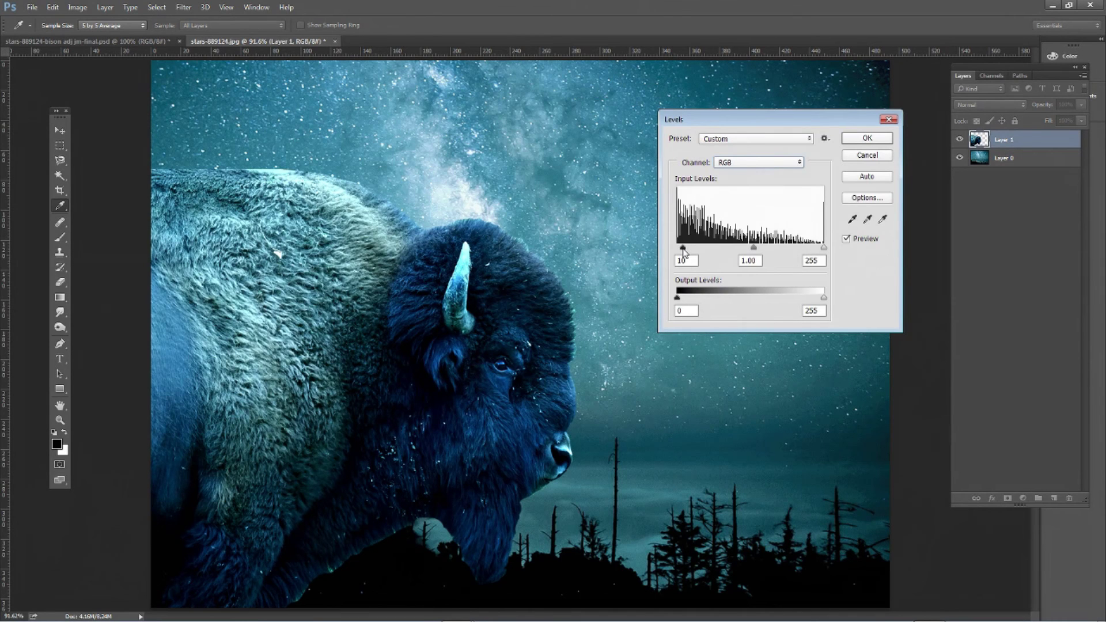
Step: Set the Blue channel's shadow input level to 8, compare before and after, and apply the Levels adjustment
click(748, 163)
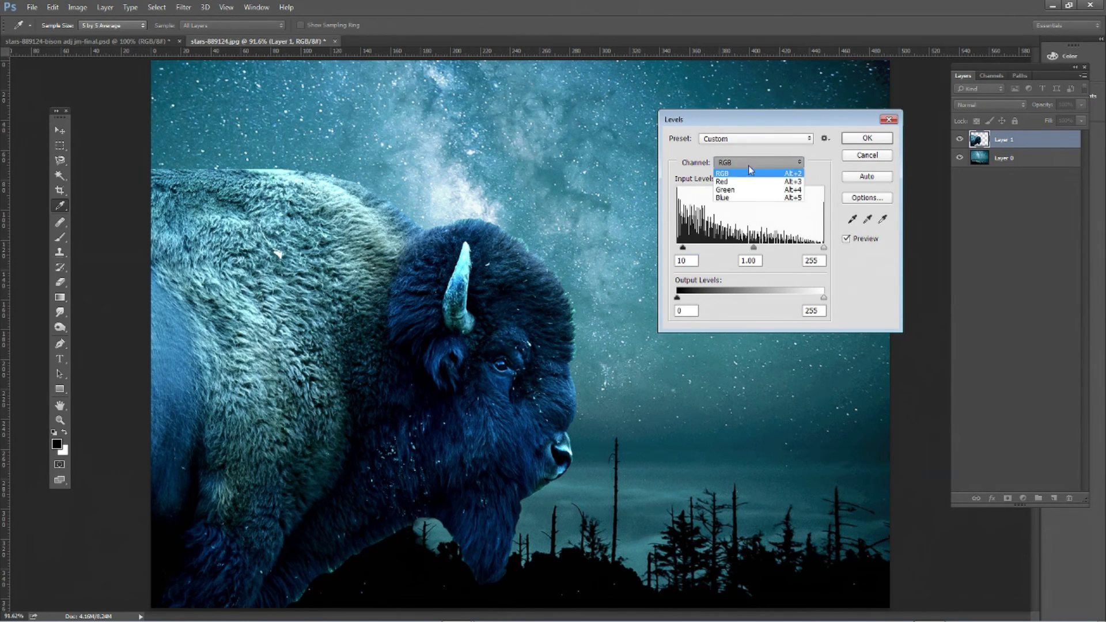
click(733, 196)
drag(677, 248, 682, 250)
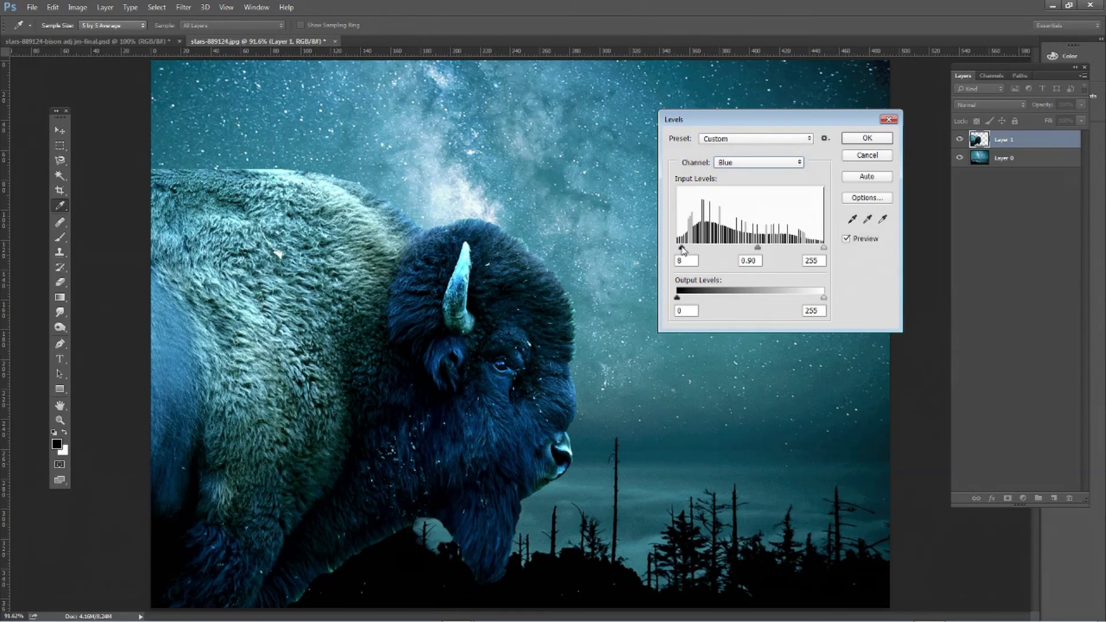
click(845, 239)
click(867, 138)
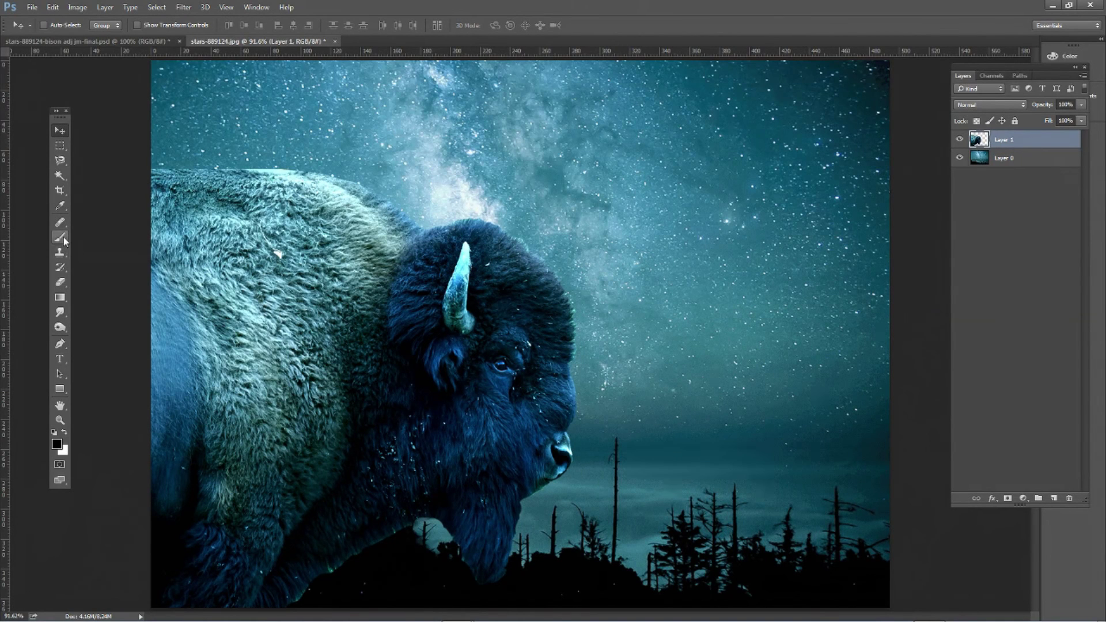
Step: Activate the Eraser tool with the bison layer selected
click(61, 283)
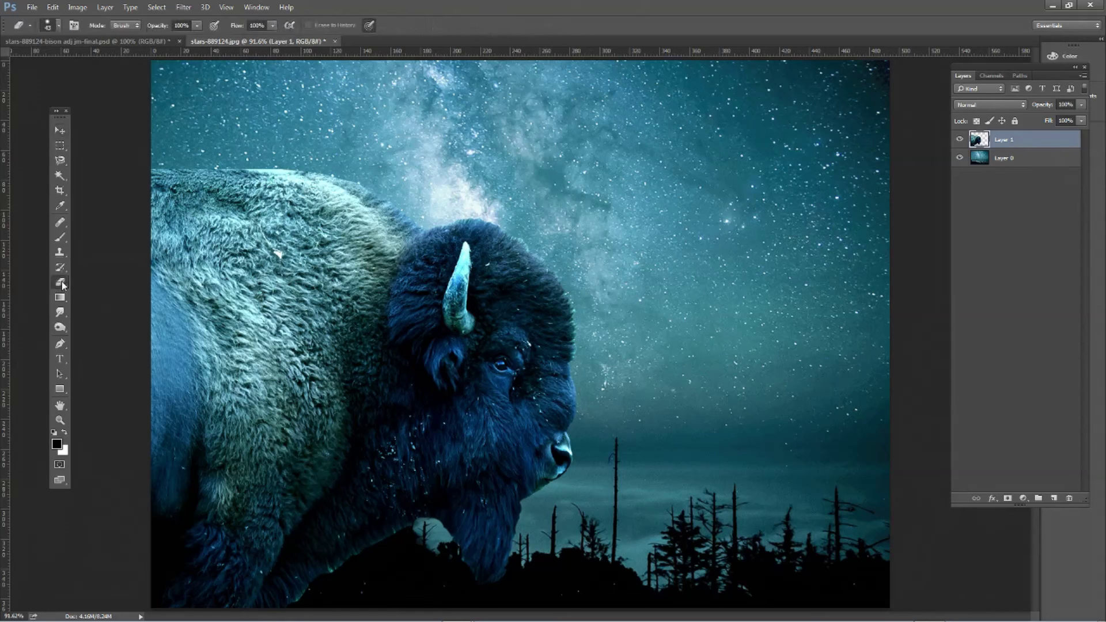